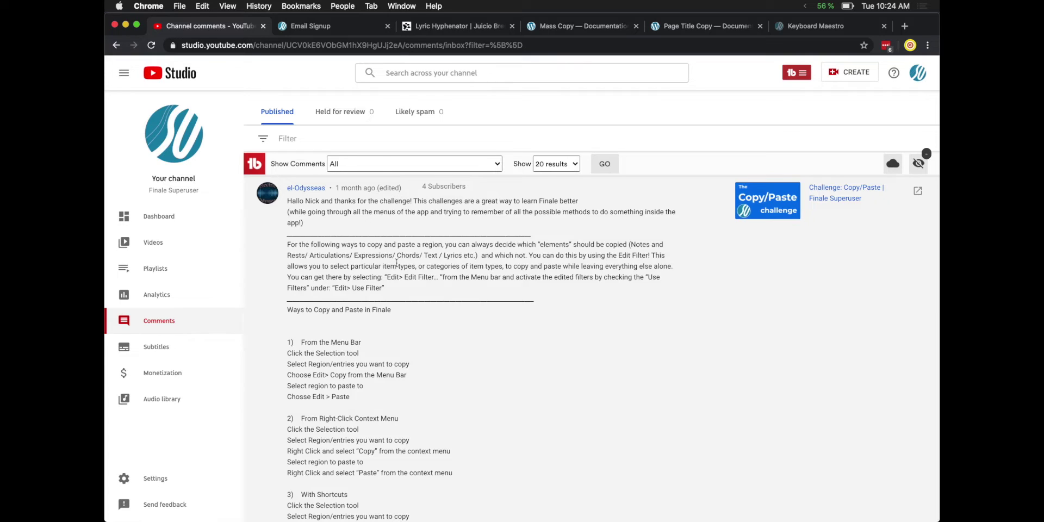
# Read through the copy-and-paste comment, then switch to the newsletter Email Signup tab.
pyautogui.scroll(-5, 454, 266)
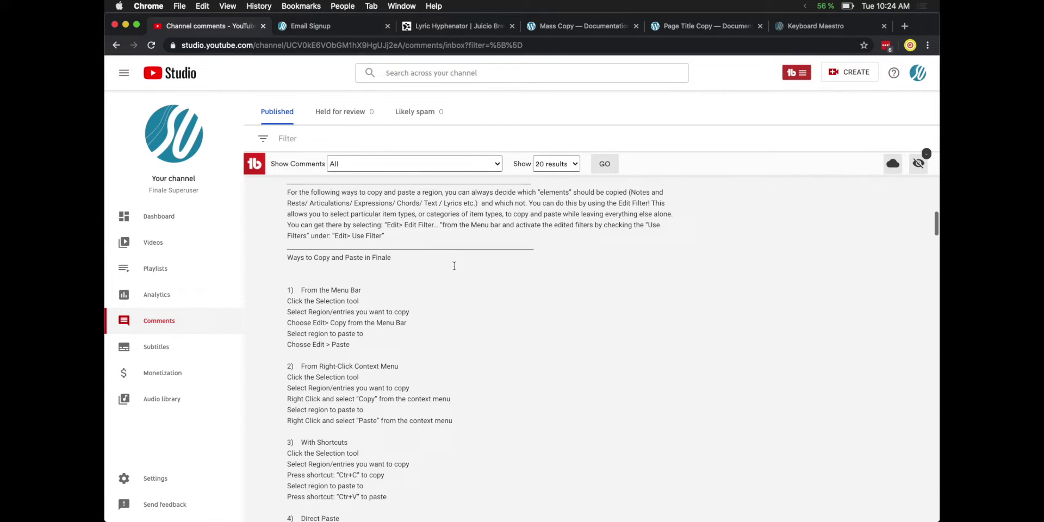
pyautogui.scroll(-5, 453, 269)
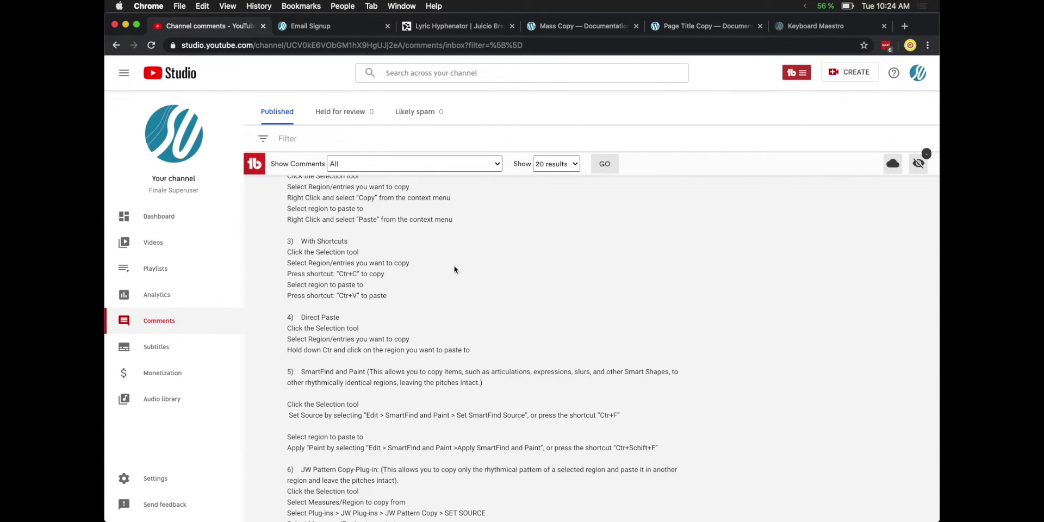
pyautogui.scroll(-1, 454, 270)
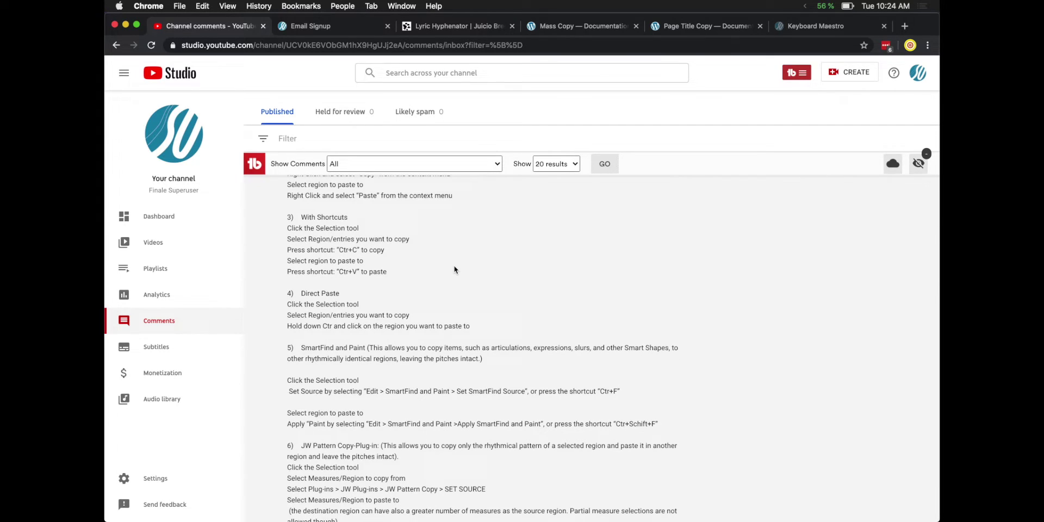
pyautogui.hotkey('ctrl', 'Tab')
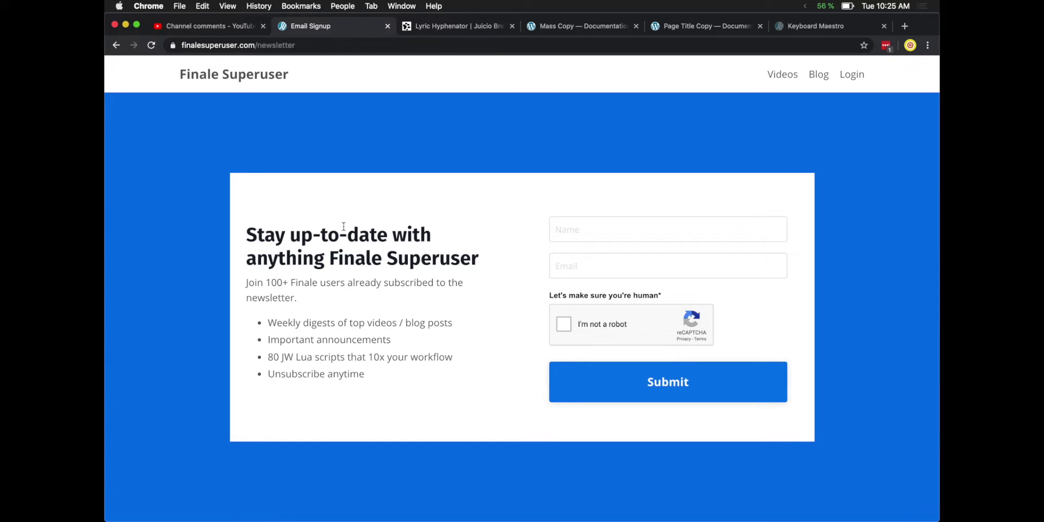
# Highlight the 'Weekly' digests bullet on the Finale Superuser newsletter page.
pyautogui.doubleClick(287, 325)
pyautogui.keyDown('shift'); pyautogui.click(449, 321); pyautogui.keyUp('shift')
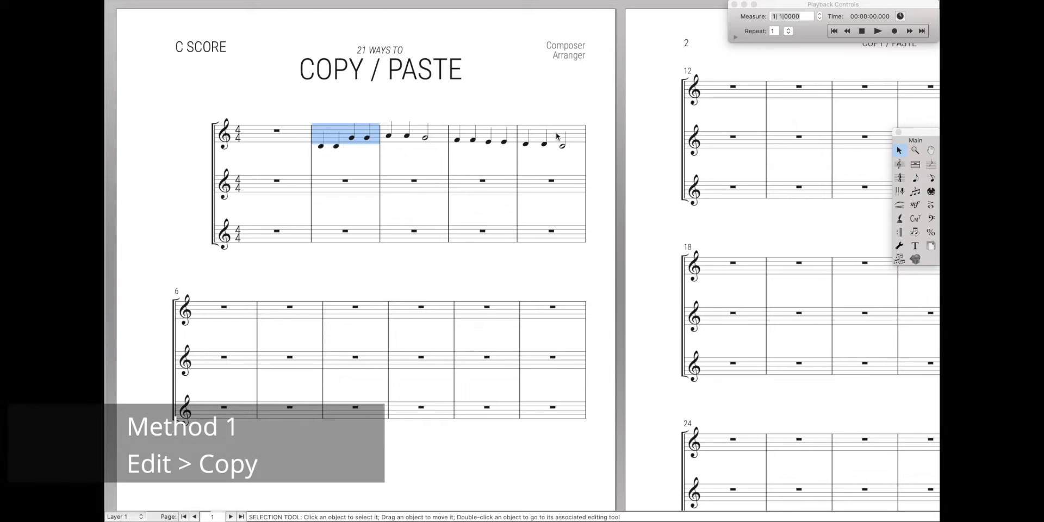
pyautogui.keyDown('shift'); pyautogui.click(556, 136); pyautogui.keyUp('shift')
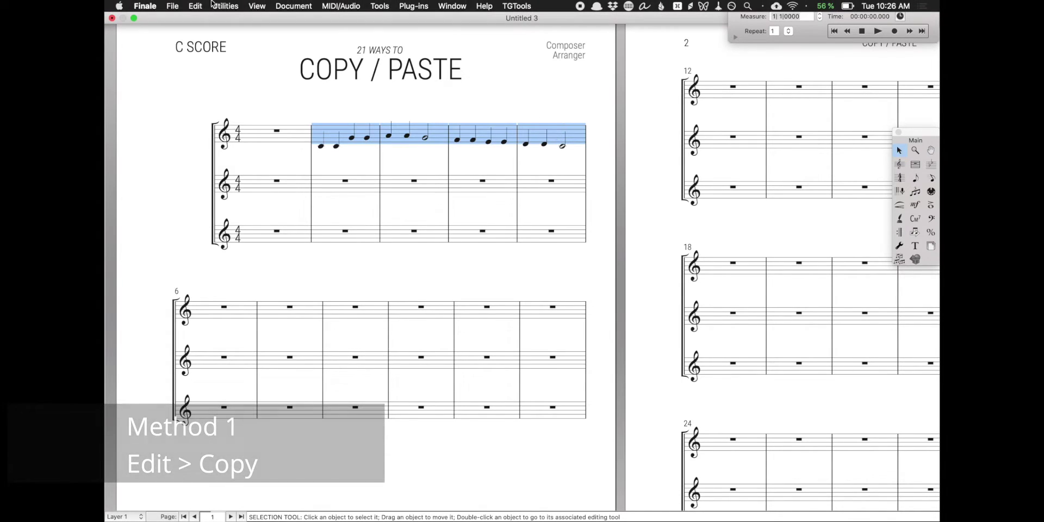
pyautogui.click(197, 6)
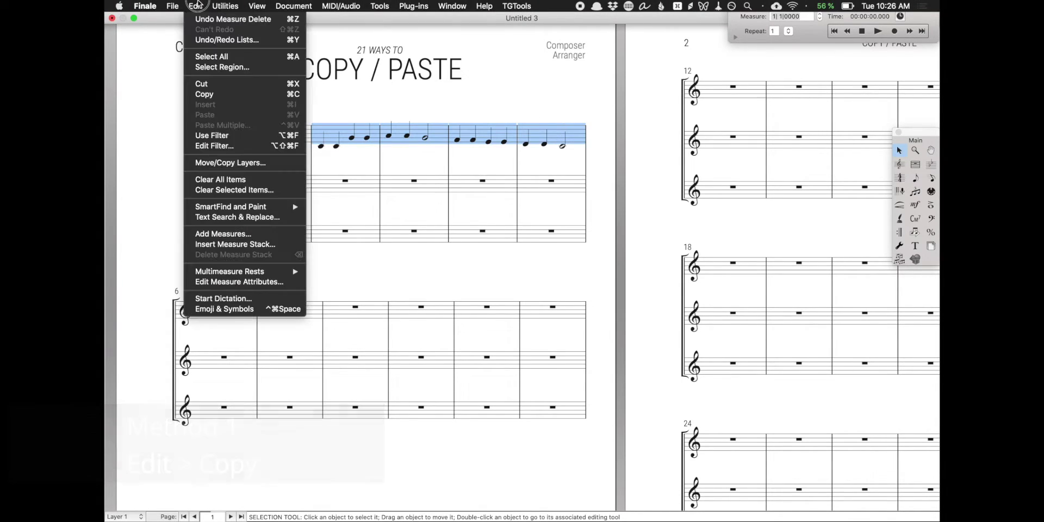
pyautogui.click(204, 94)
pyautogui.click(326, 181)
pyautogui.click(195, 6)
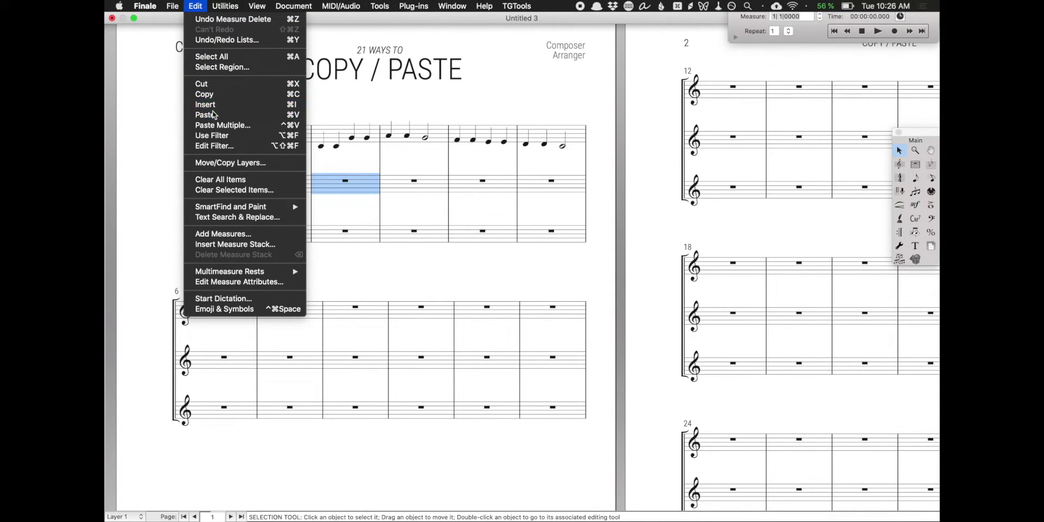
pyautogui.click(205, 114)
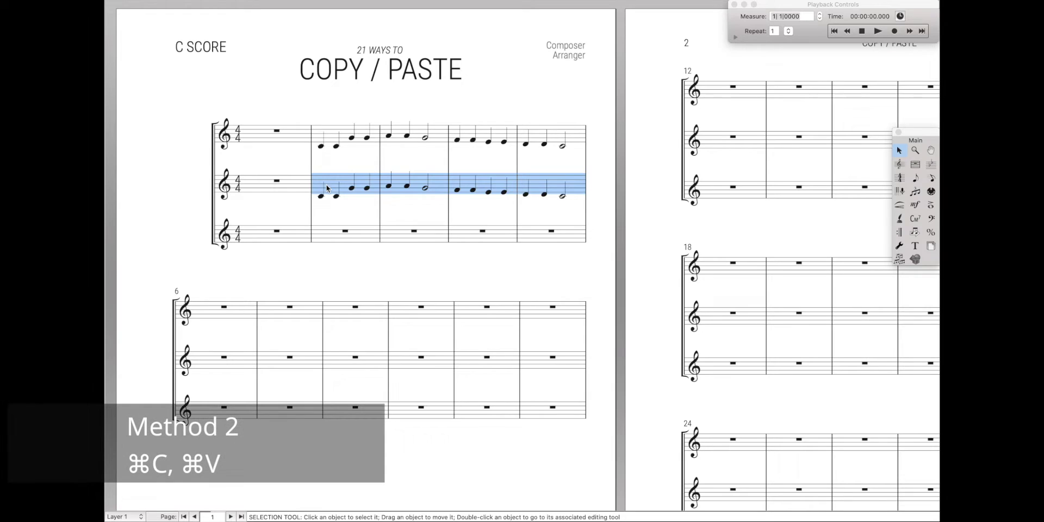
pyautogui.press('super+z')
pyautogui.click(333, 130)
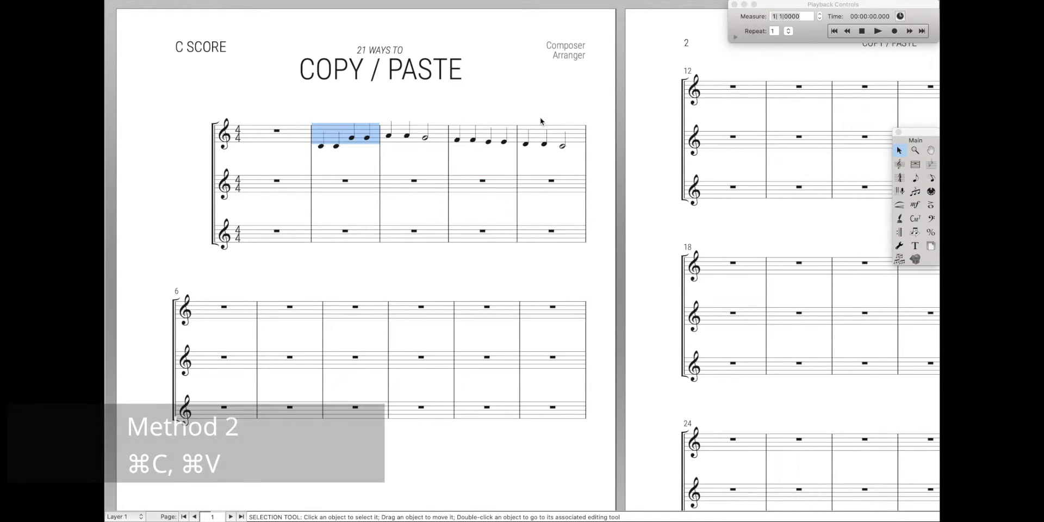
pyautogui.keyDown('shift'); pyautogui.click(542, 136); pyautogui.keyUp('shift')
pyautogui.click(348, 134)
pyautogui.keyDown('shift'); pyautogui.click(552, 143); pyautogui.keyUp('shift')
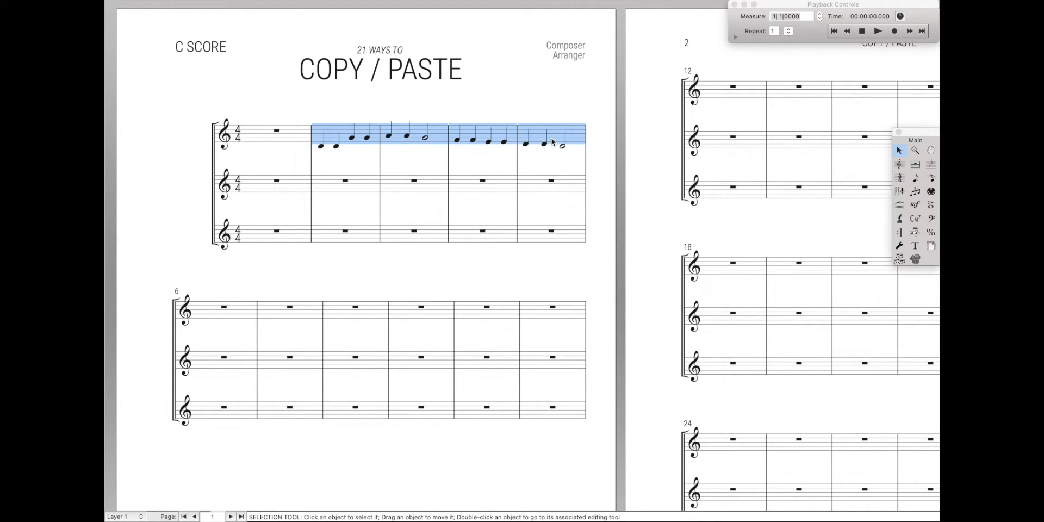
pyautogui.click(324, 185)
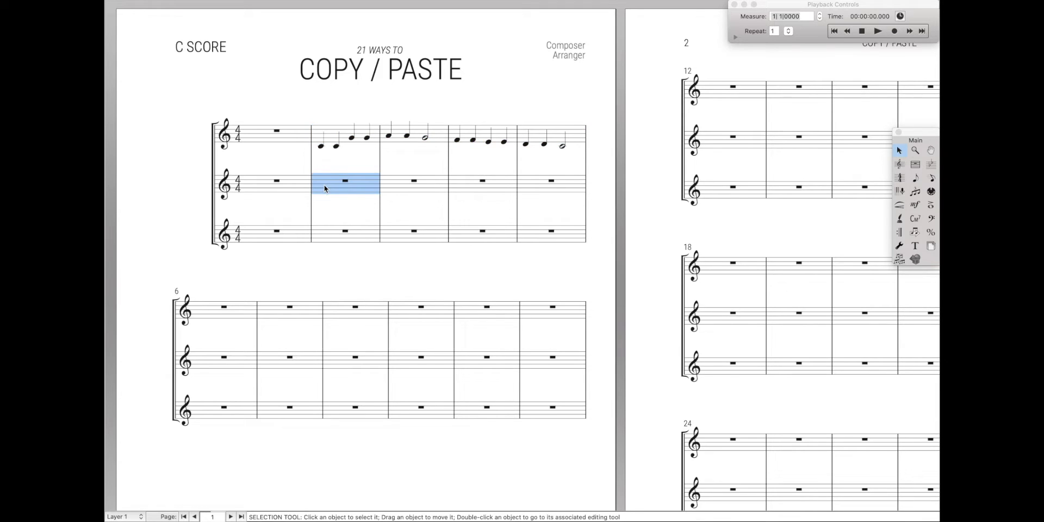
pyautogui.press('super+v')
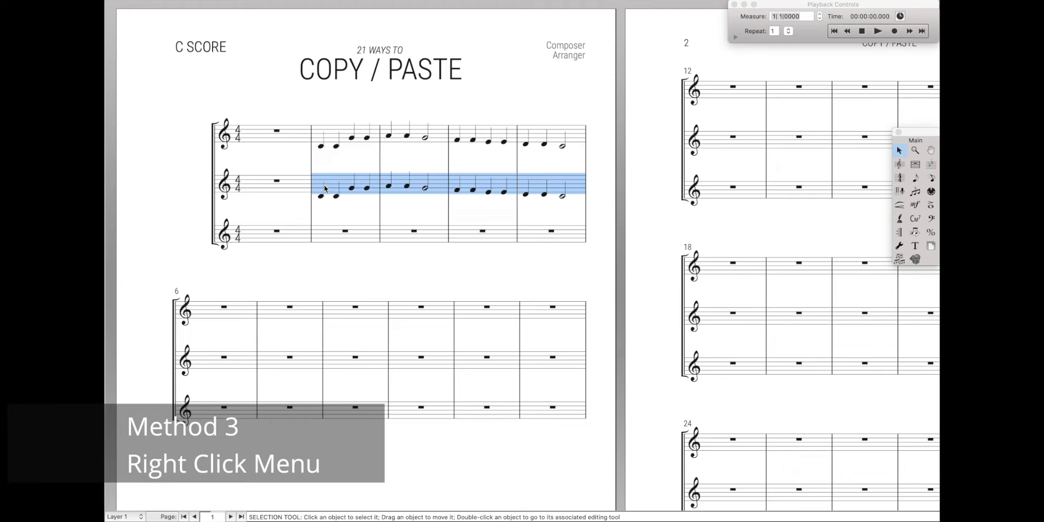
pyautogui.press('super+z')
pyautogui.click(338, 143)
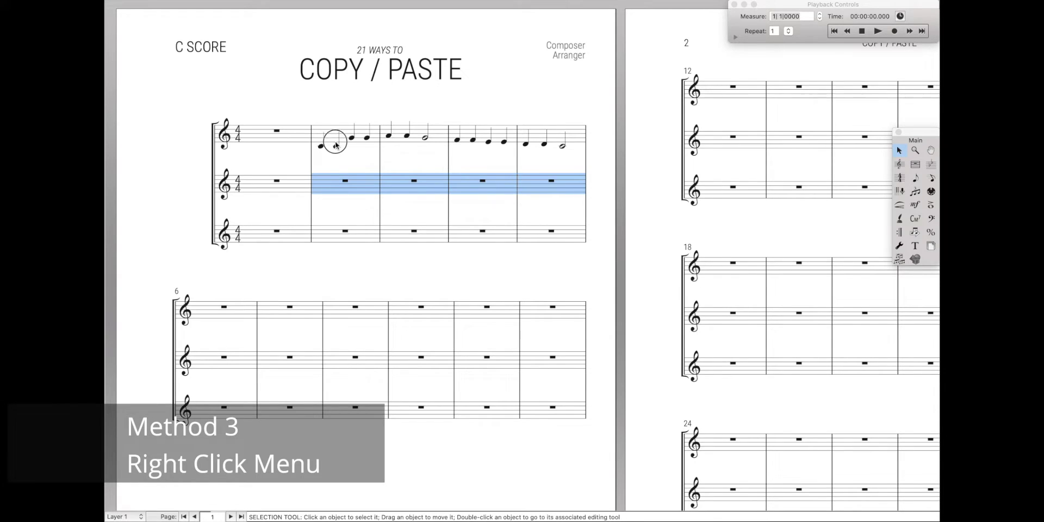
pyautogui.keyDown('shift'); pyautogui.click(541, 145); pyautogui.keyUp('shift')
pyautogui.rightClick(543, 137)
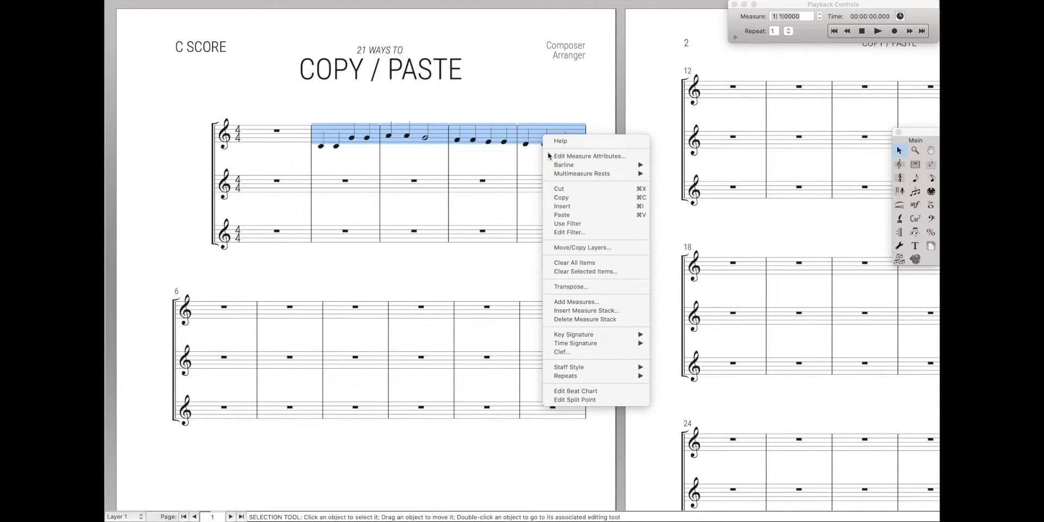
pyautogui.click(568, 198)
pyautogui.click(353, 185)
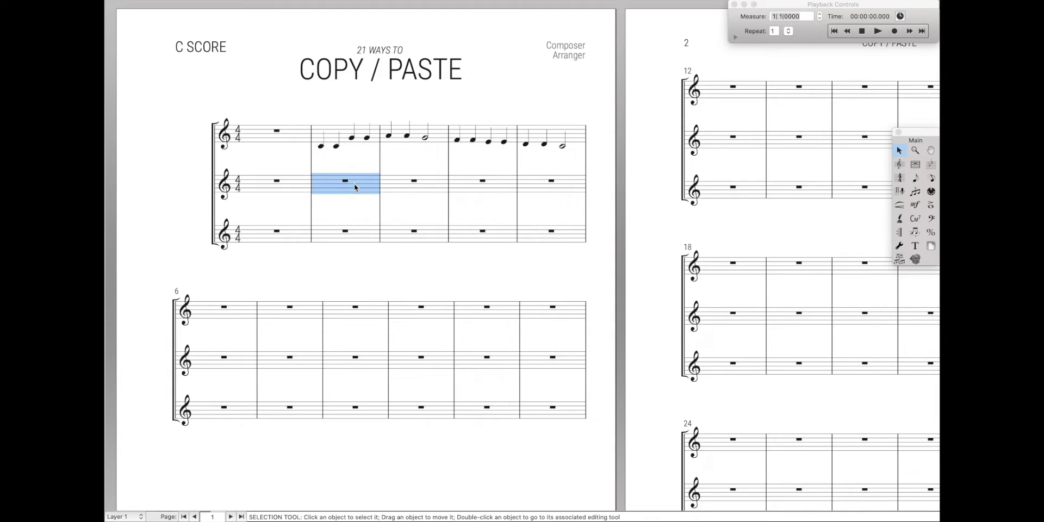
pyautogui.rightClick(353, 184)
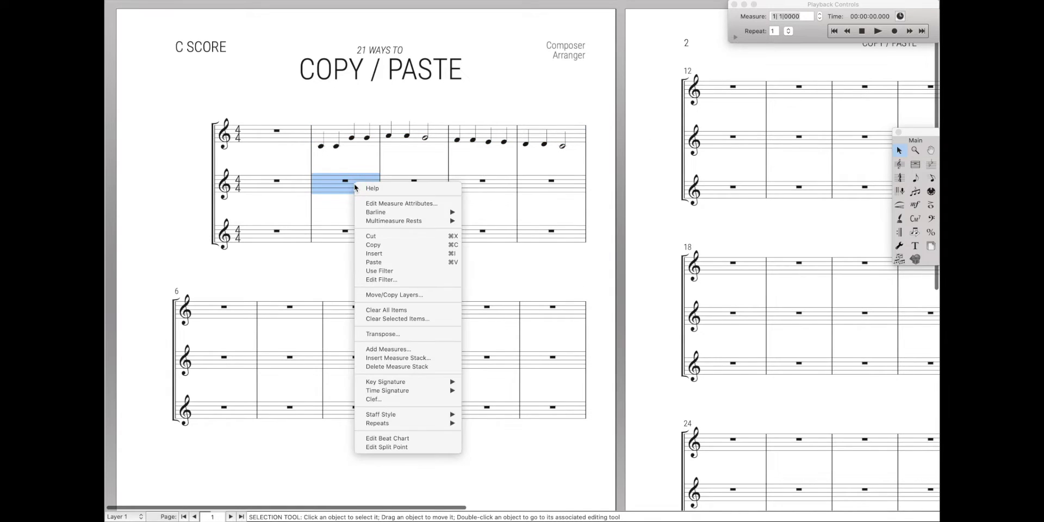
pyautogui.click(410, 268)
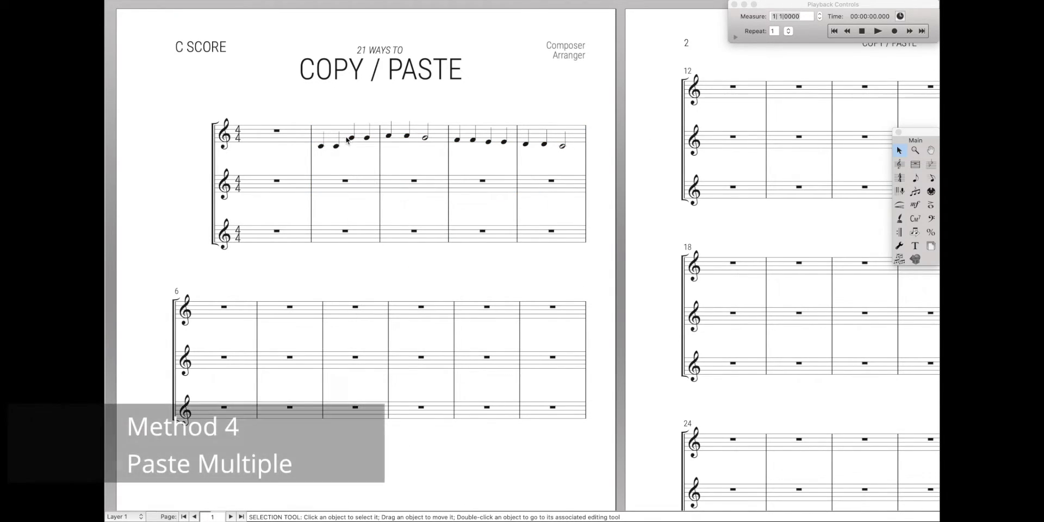
# Paste Multiple top-staff measure 2 into middle-staff measure 2: 3 across, 2 down.
pyautogui.click(348, 138)
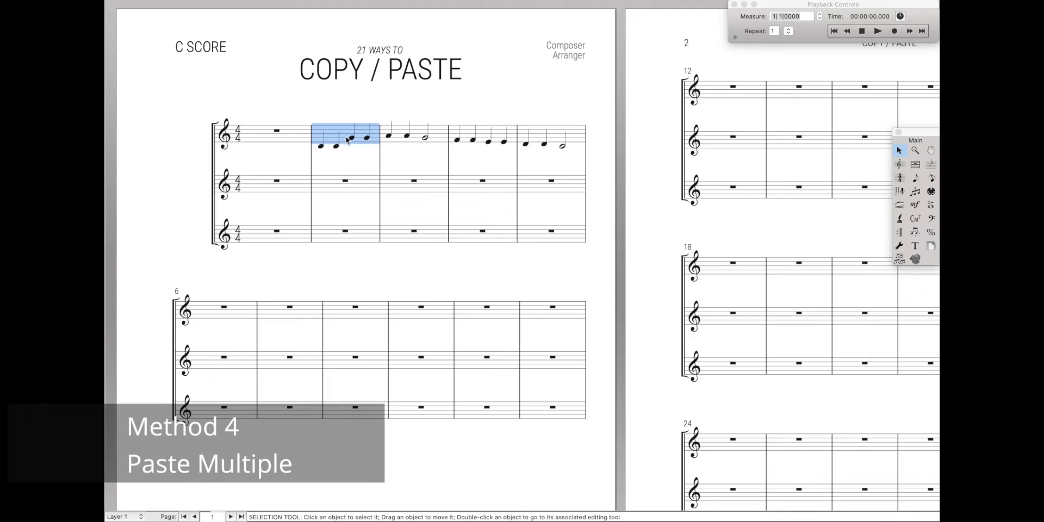
pyautogui.click(348, 182)
pyautogui.click(365, 136)
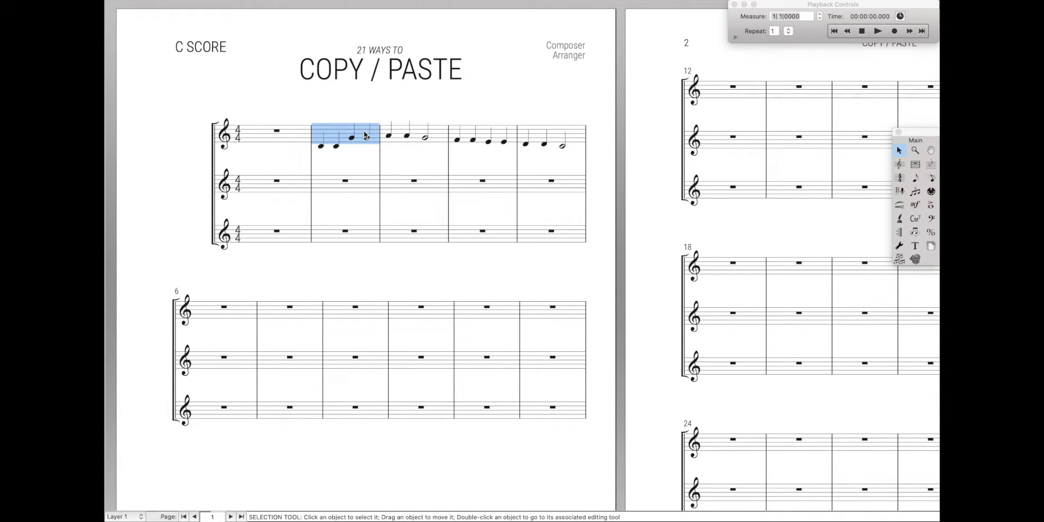
pyautogui.click(339, 184)
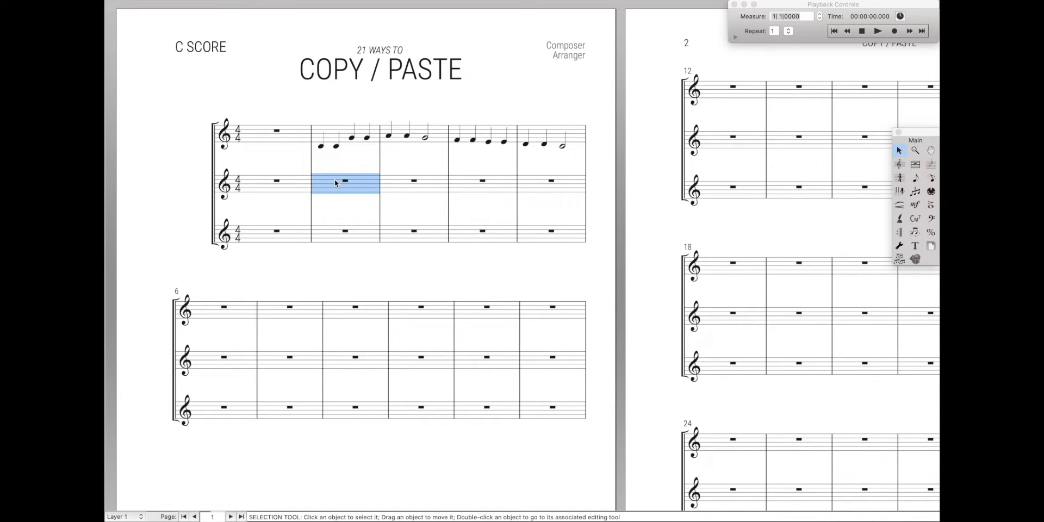
pyautogui.keyDown('alt'); pyautogui.click(395, 183); pyautogui.keyUp('alt')
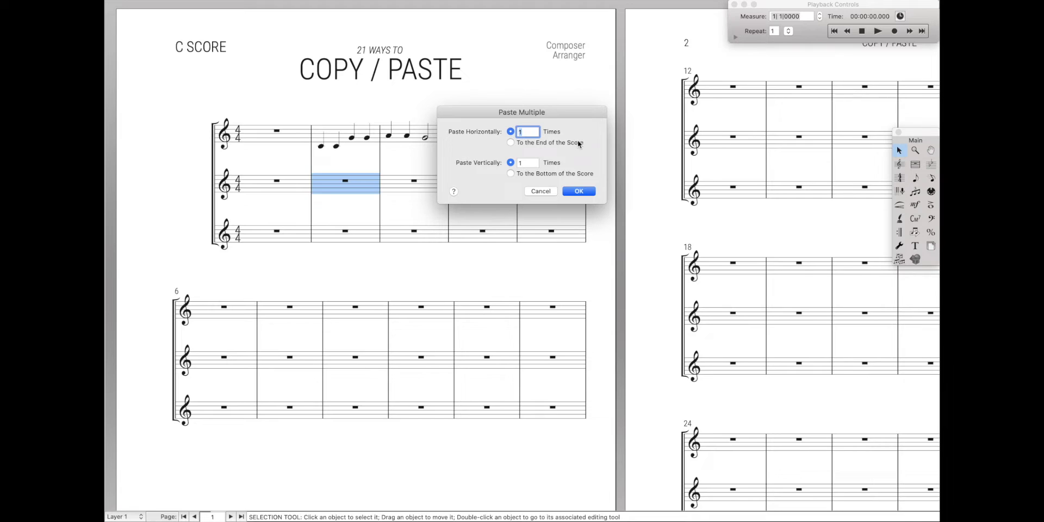
pyautogui.write('3')
pyautogui.press('Tab')
pyautogui.write('2')
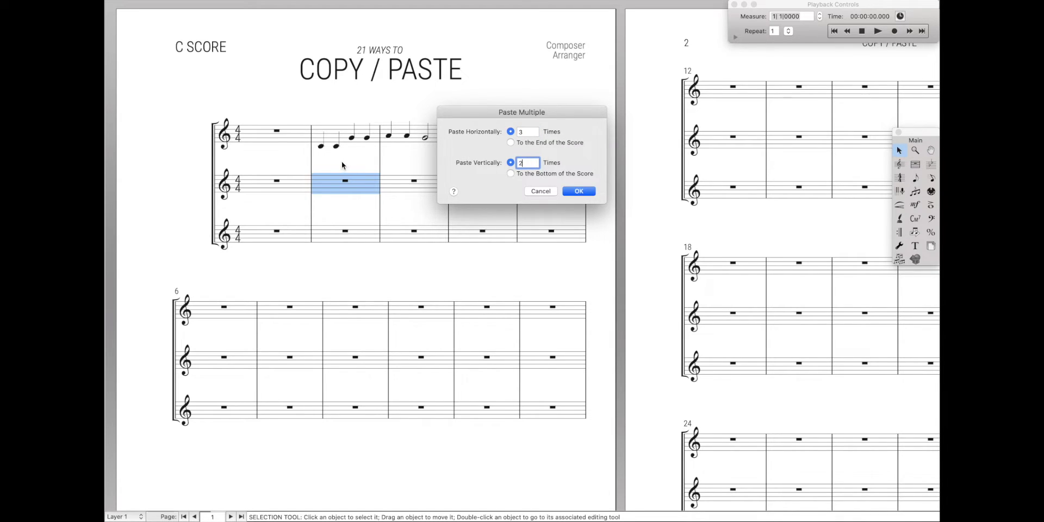
pyautogui.press('Return')
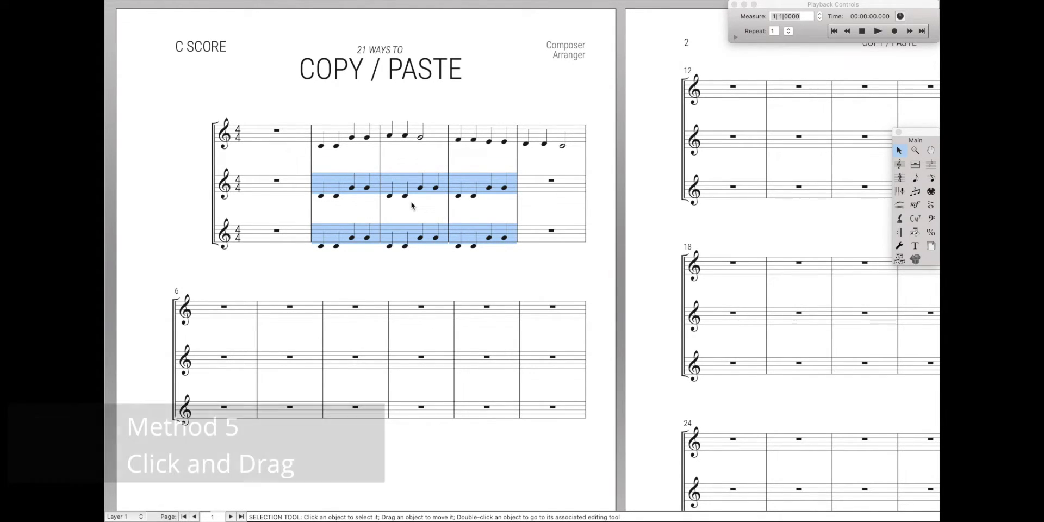
# Clear the lower staves, Option-drag top-staff measures 2–5 onto the middle staff, then select it.
pyautogui.press('Delete')
pyautogui.click(333, 140)
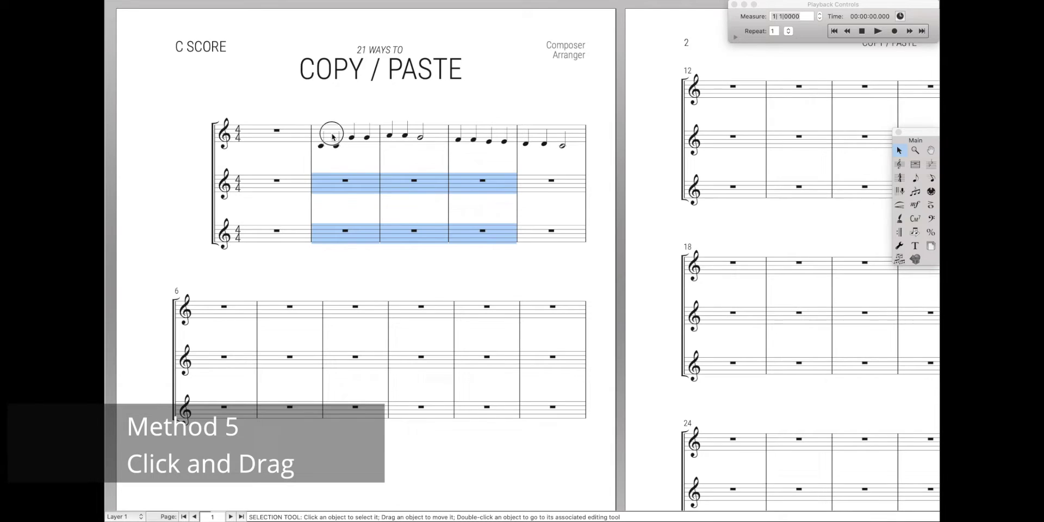
pyautogui.keyDown('shift'); pyautogui.click(478, 133); pyautogui.keyUp('shift')
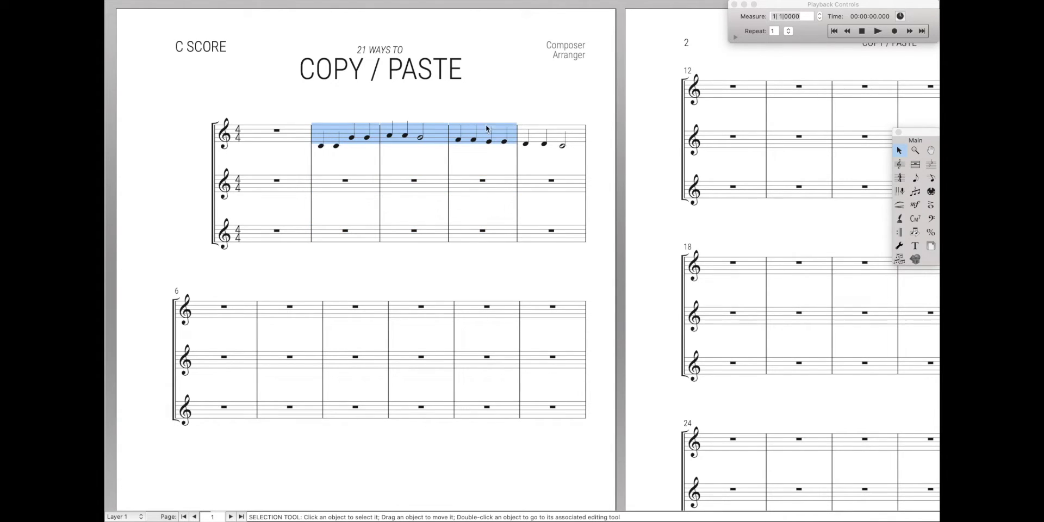
pyautogui.keyDown('shift'); pyautogui.click(533, 133); pyautogui.keyUp('shift')
pyautogui.moveTo(334, 137); pyautogui.dragTo(322, 182)
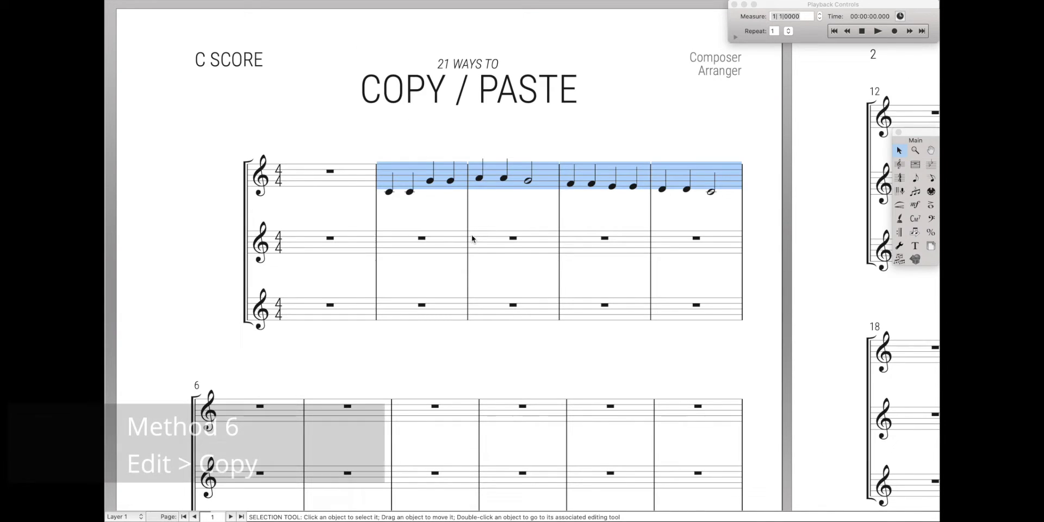
pyautogui.keyDown('alt'); pyautogui.click(430, 246); pyautogui.keyUp('alt')
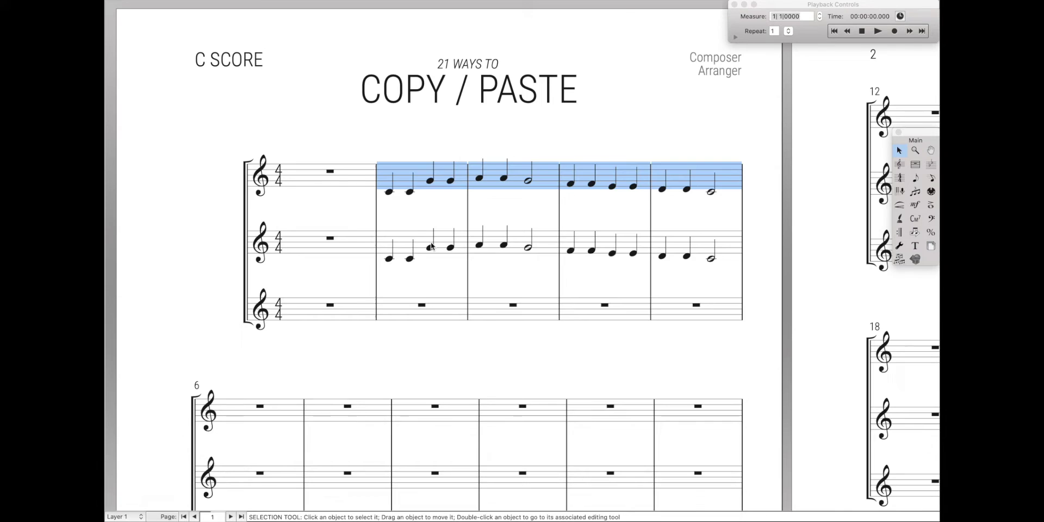
pyautogui.press('super+minus')
pyautogui.moveTo(349, 179); pyautogui.dragTo(546, 182)
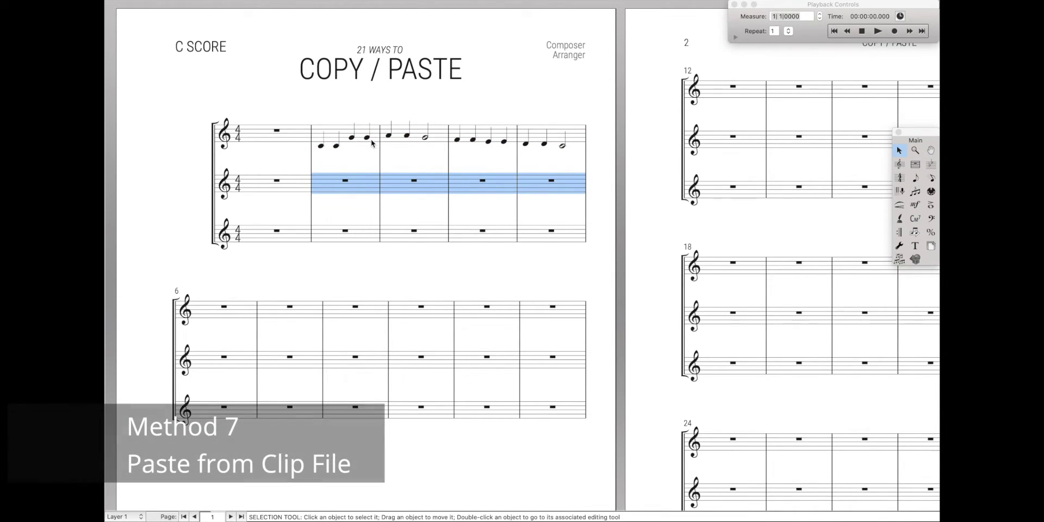
# Clear the middle staff and save top-staff measures 2–5 as the clip file Twinkle.clp.
pyautogui.press('Delete')
pyautogui.moveTo(364, 147); pyautogui.dragTo(547, 130)
pyautogui.moveTo(326, 5)
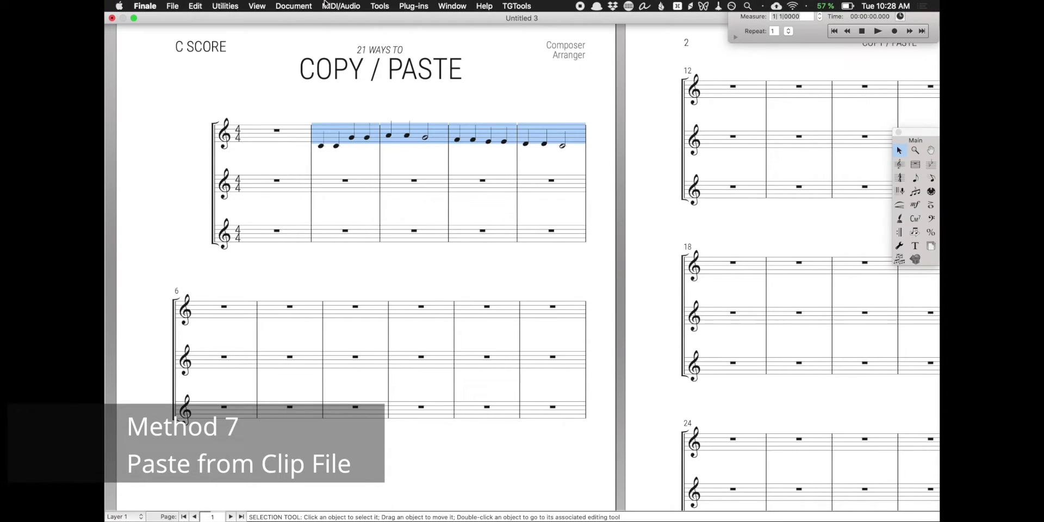
pyautogui.click(199, 6)
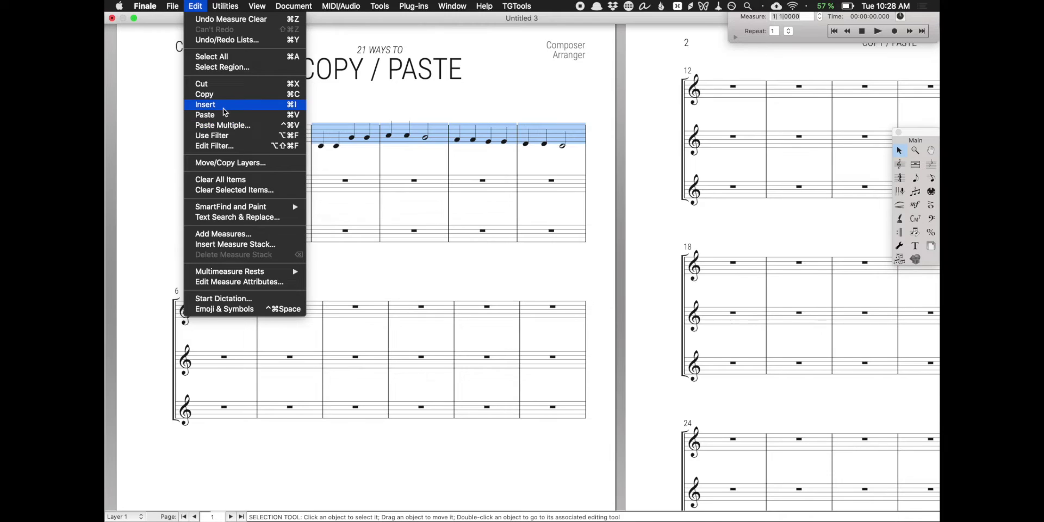
pyautogui.press('alt')
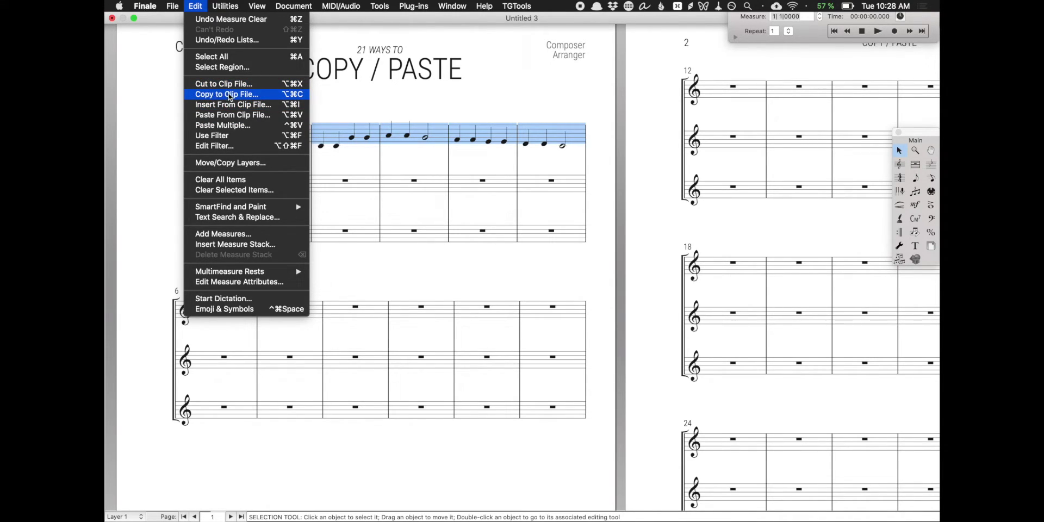
pyautogui.click(230, 98)
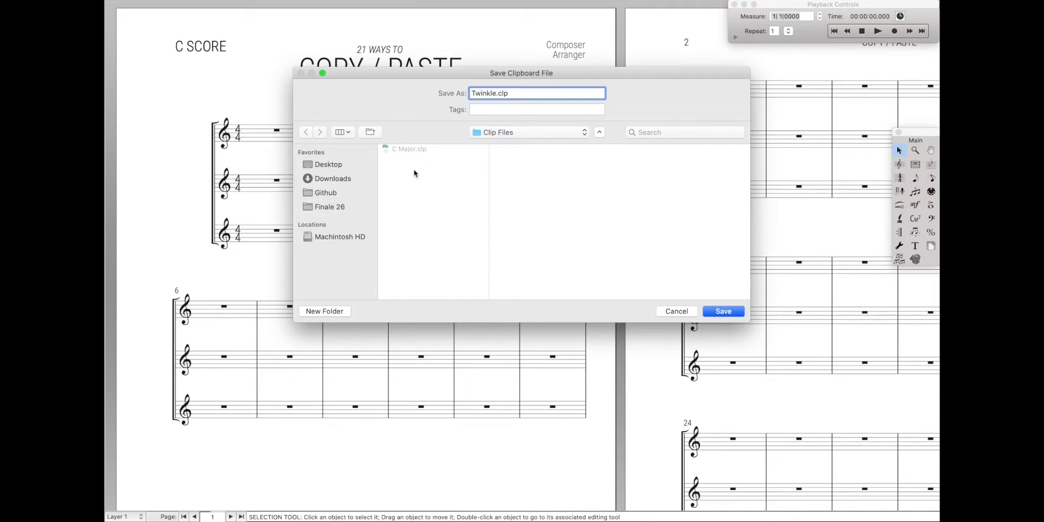
pyautogui.click(725, 311)
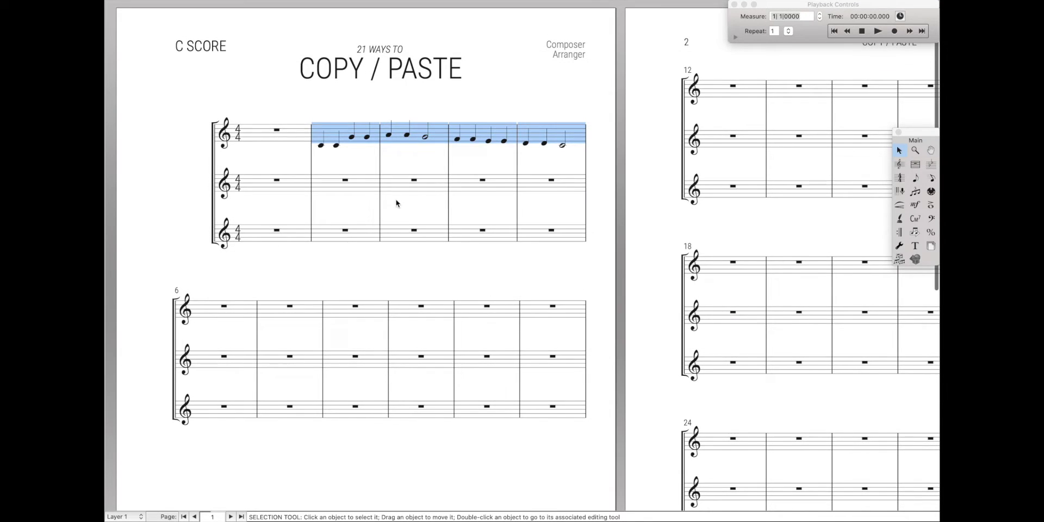
# Paste Twinkle.clp into the middle staff starting at measure 2.
pyautogui.click(349, 181)
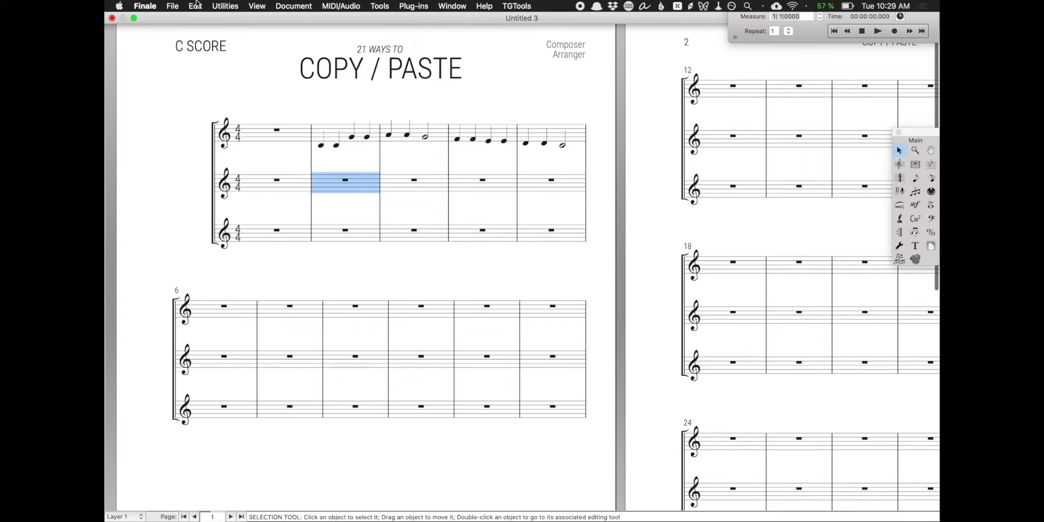
pyautogui.click(196, 6)
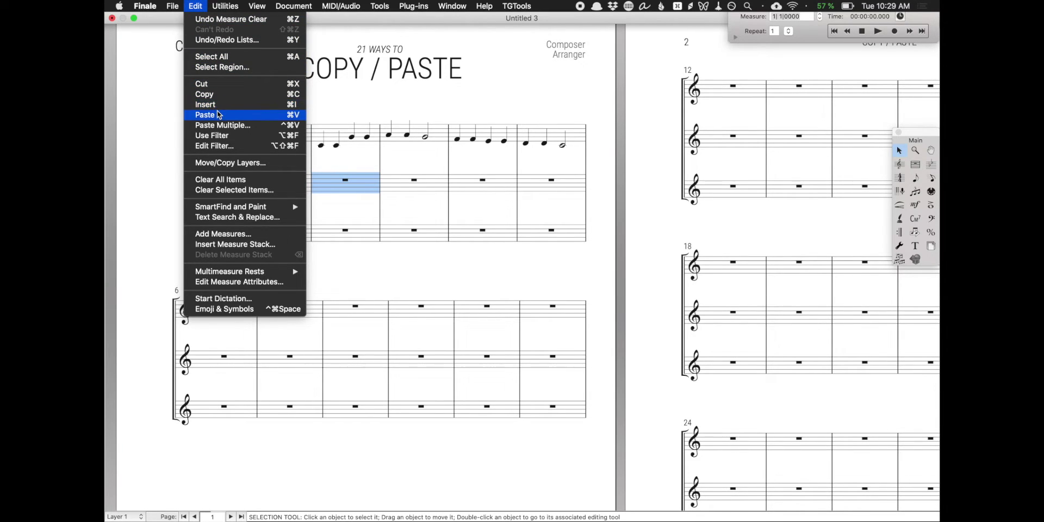
pyautogui.press('alt')
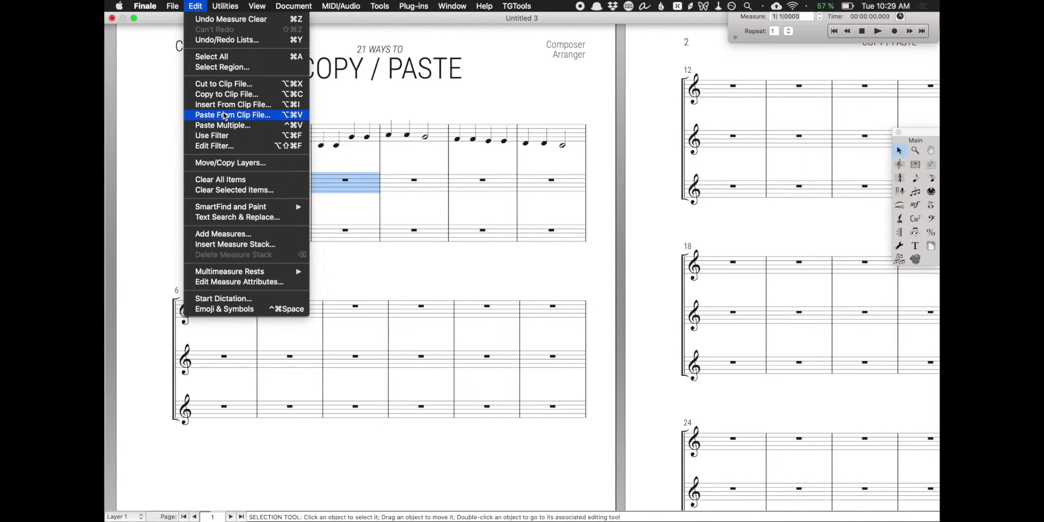
pyautogui.click(225, 114)
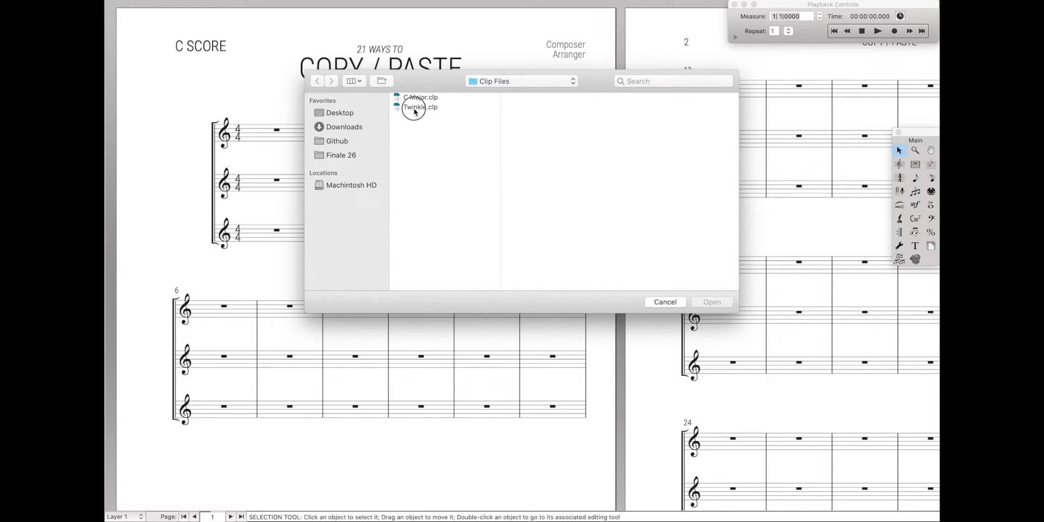
pyautogui.doubleClick(414, 107)
pyautogui.click(341, 100)
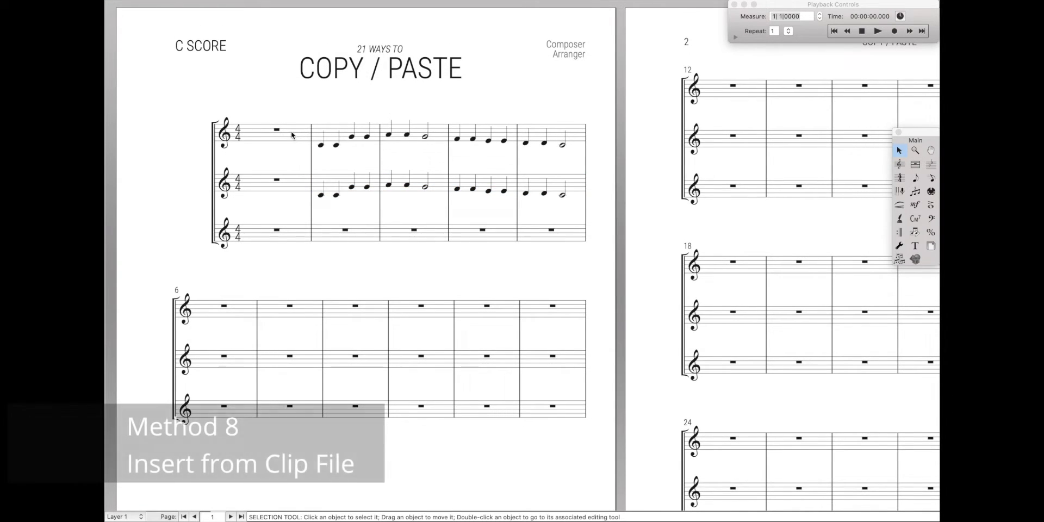
pyautogui.click(299, 132)
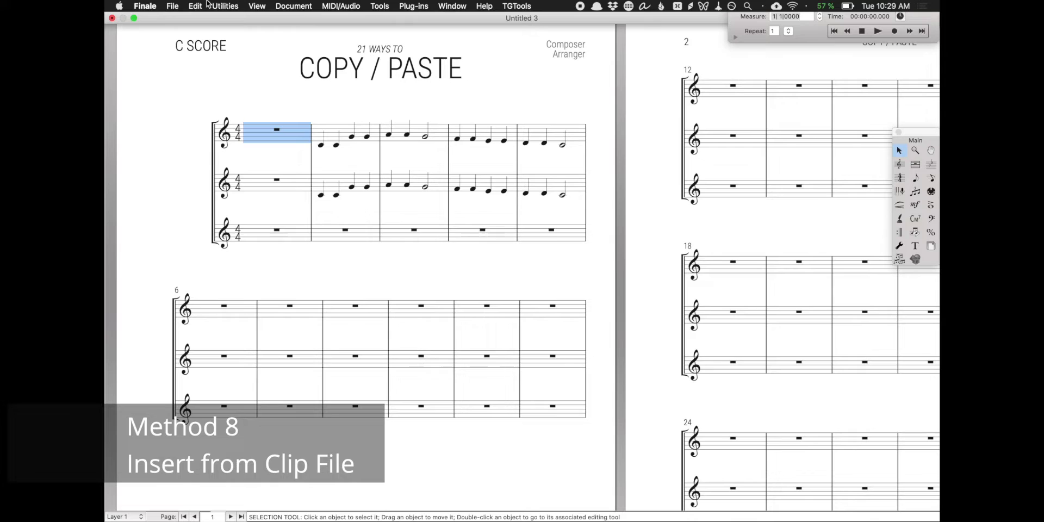
# Insert Twinkle.clp at top-staff measure 1 with Edit > Insert From Clip File.
pyautogui.click(205, 5)
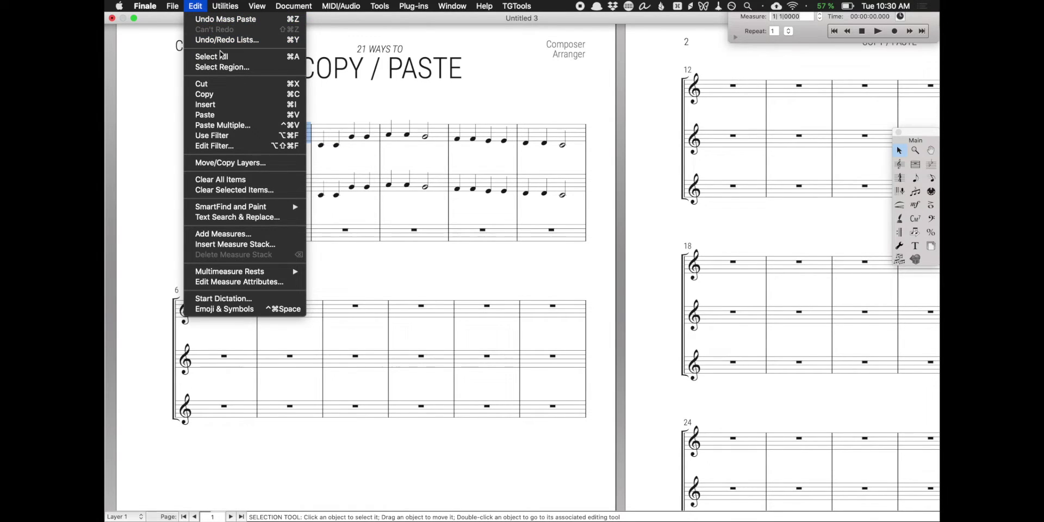
pyautogui.press('alt')
pyautogui.keyDown('alt'); pyautogui.click(243, 108); pyautogui.keyUp('alt')
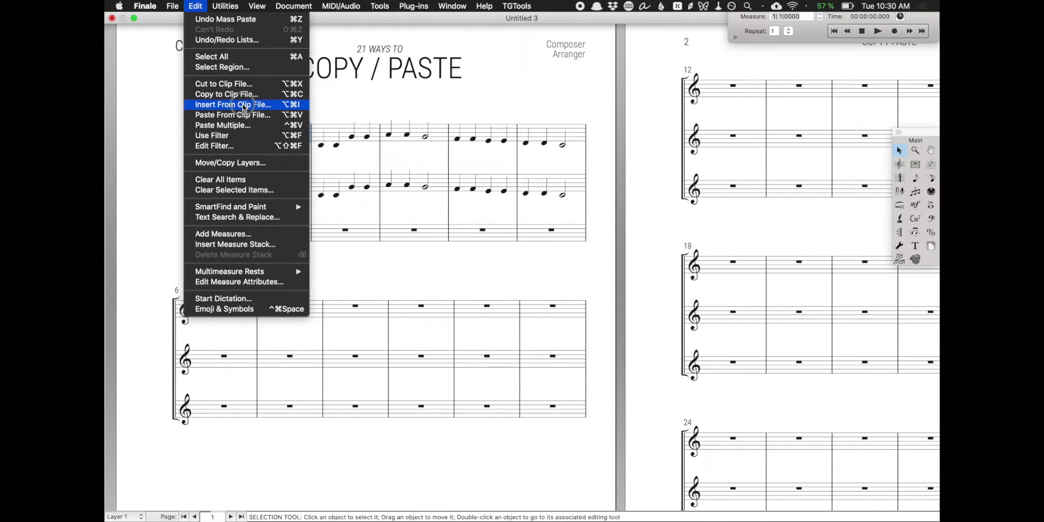
pyautogui.click(430, 108)
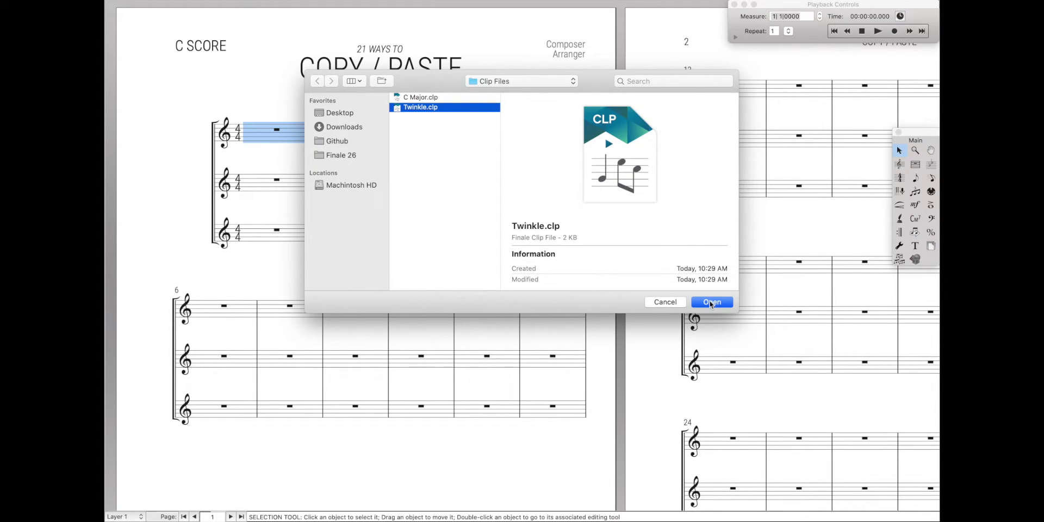
pyautogui.click(711, 302)
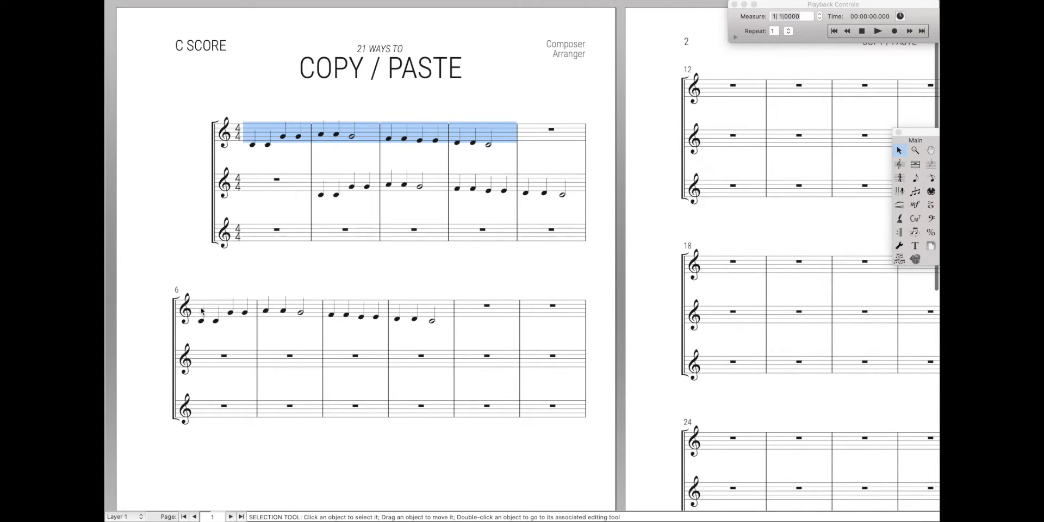
# Add accents to all four notes of top-staff measure 1.
pyautogui.click(930, 204)
pyautogui.moveTo(241, 121); pyautogui.dragTo(288, 148)
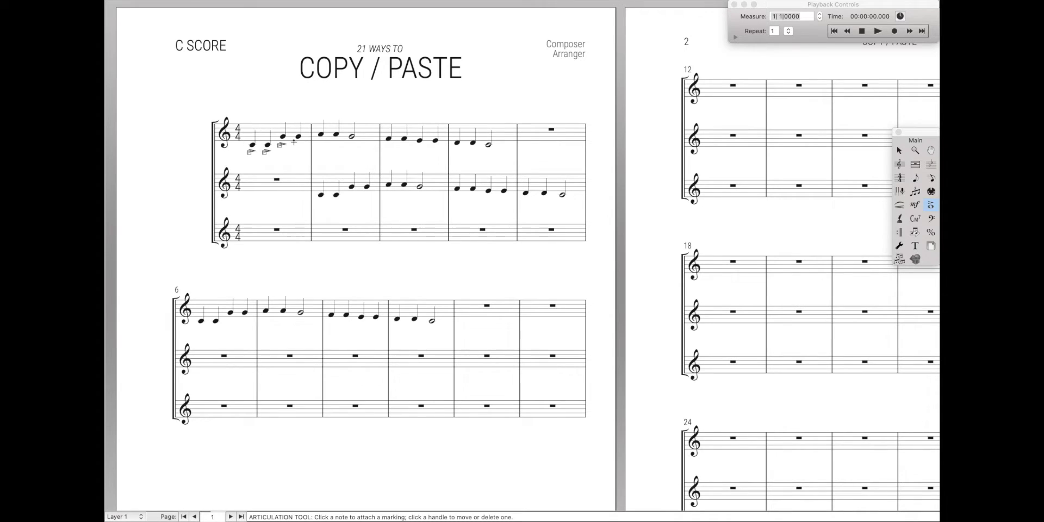
pyautogui.click(298, 136)
pyautogui.press('Escape')
# Set measure 1 as the SmartFind source and paint its accents onto all matching patterns.
pyautogui.click(271, 130)
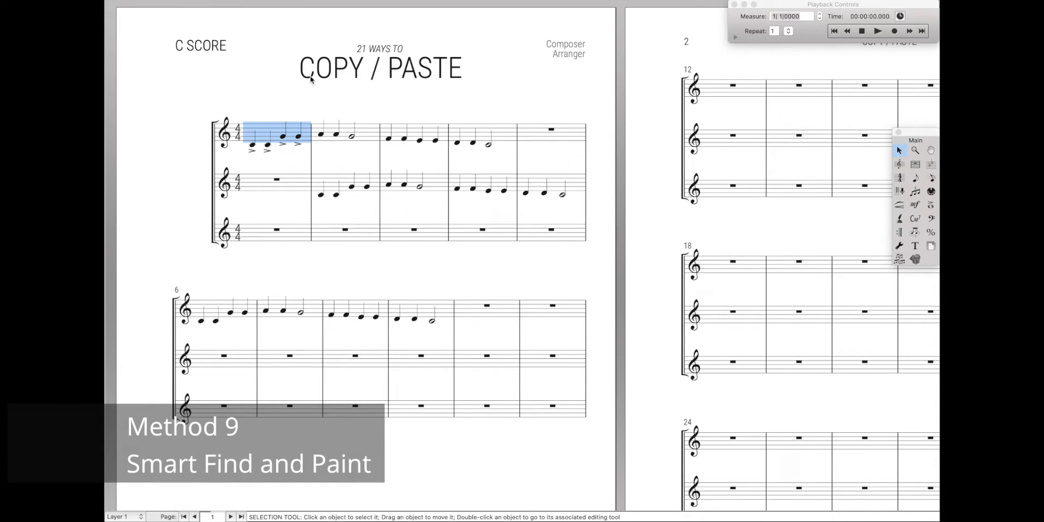
pyautogui.click(195, 6)
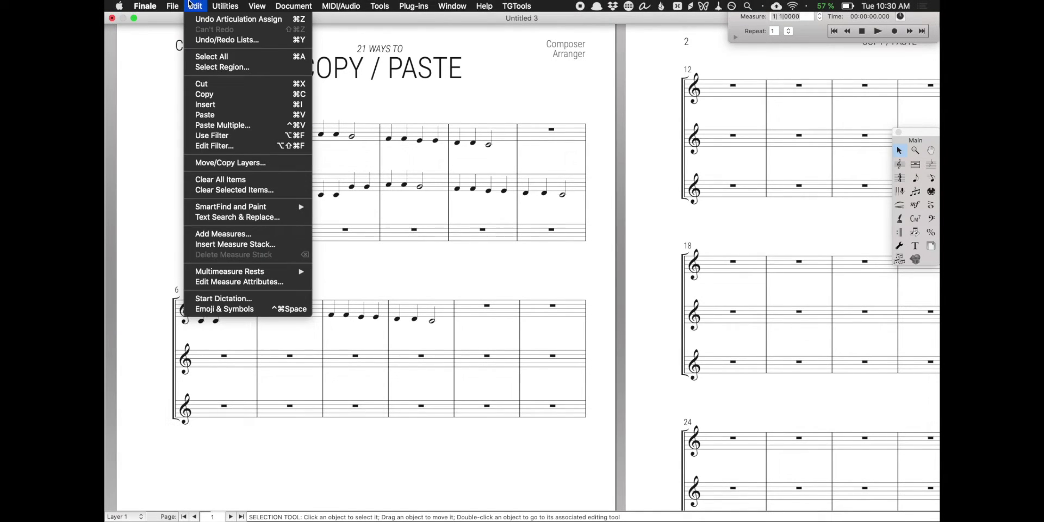
pyautogui.moveTo(218, 209)
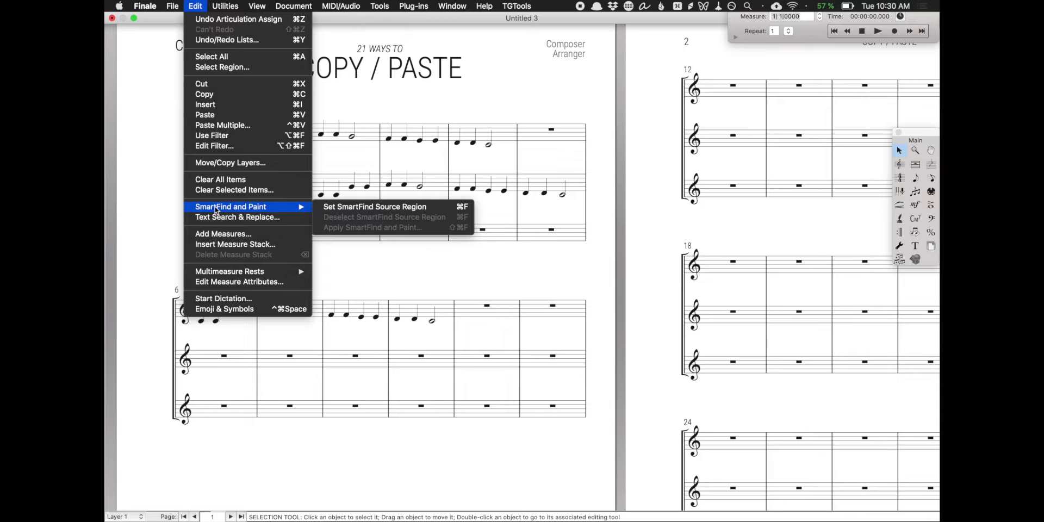
pyautogui.click(380, 209)
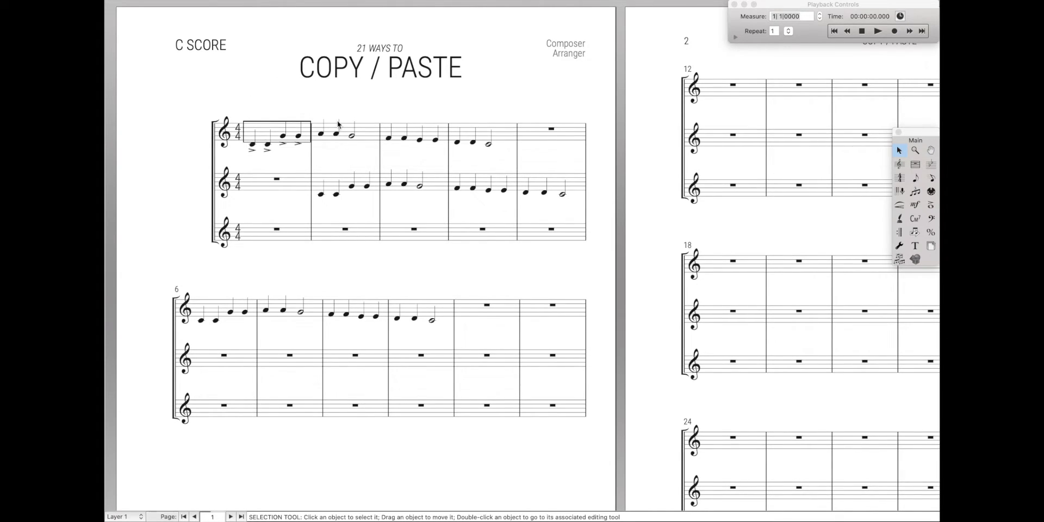
pyautogui.press('super+shift+f')
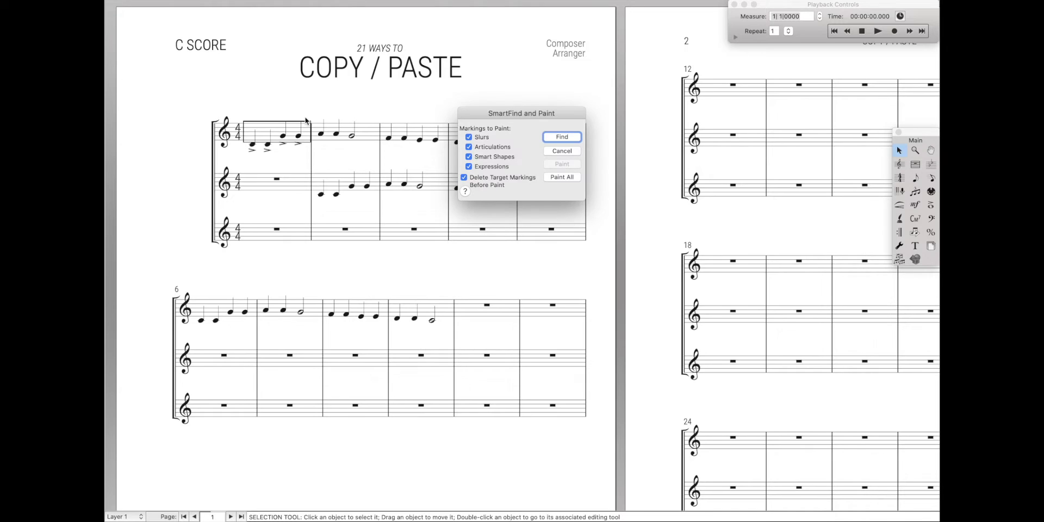
pyautogui.click(553, 178)
pyautogui.press('Return')
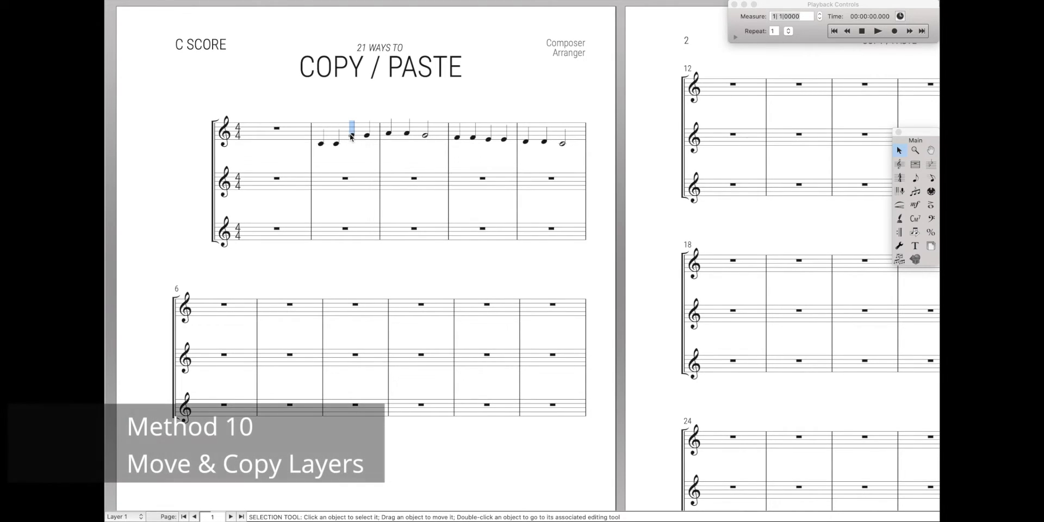
# Copy layer 1 into layer 2 for top-staff measures 2–5 using Move/Copy Layers.
pyautogui.click(353, 131)
pyautogui.keyDown('shift'); pyautogui.click(549, 132); pyautogui.keyUp('shift')
pyautogui.rightClick(549, 132)
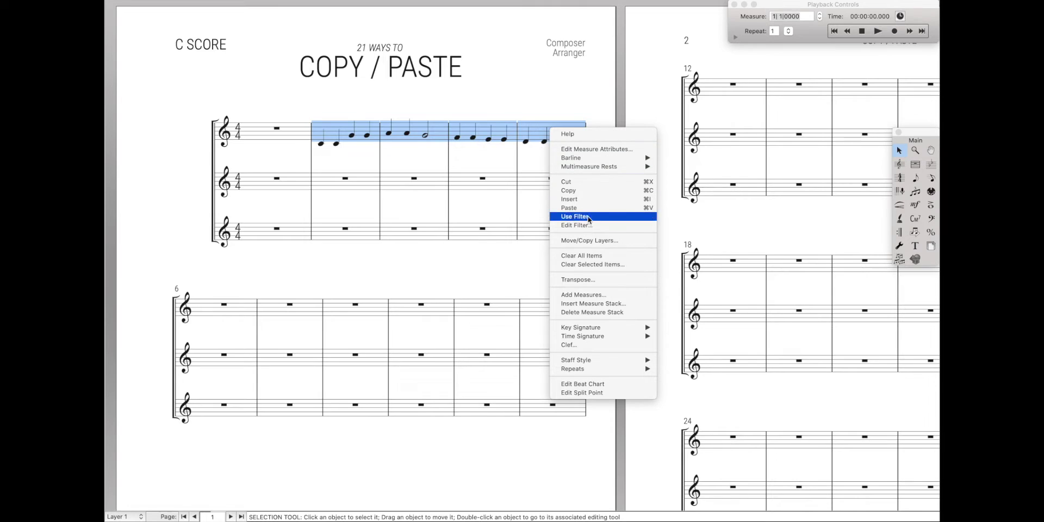
pyautogui.click(591, 241)
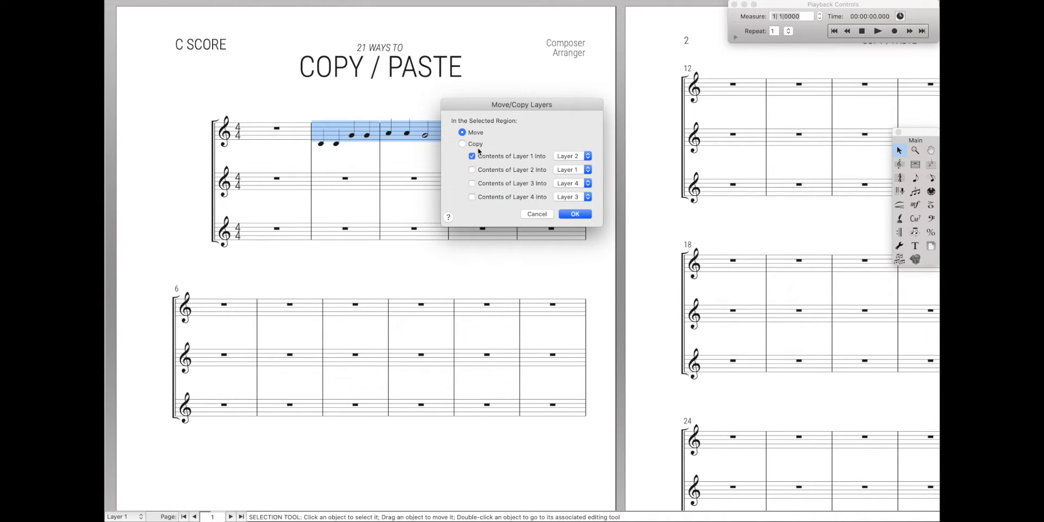
pyautogui.click(462, 144)
pyautogui.click(575, 215)
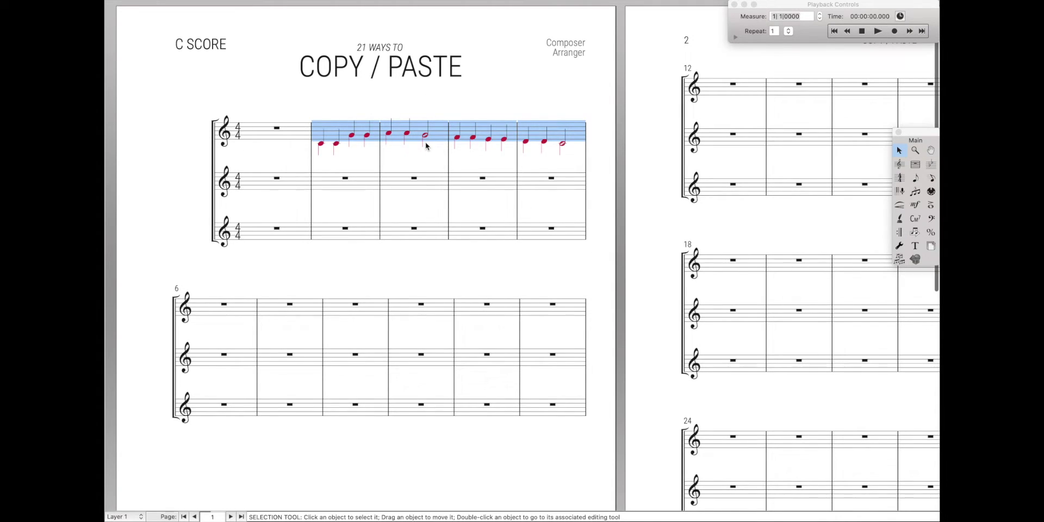
pyautogui.click(195, 6)
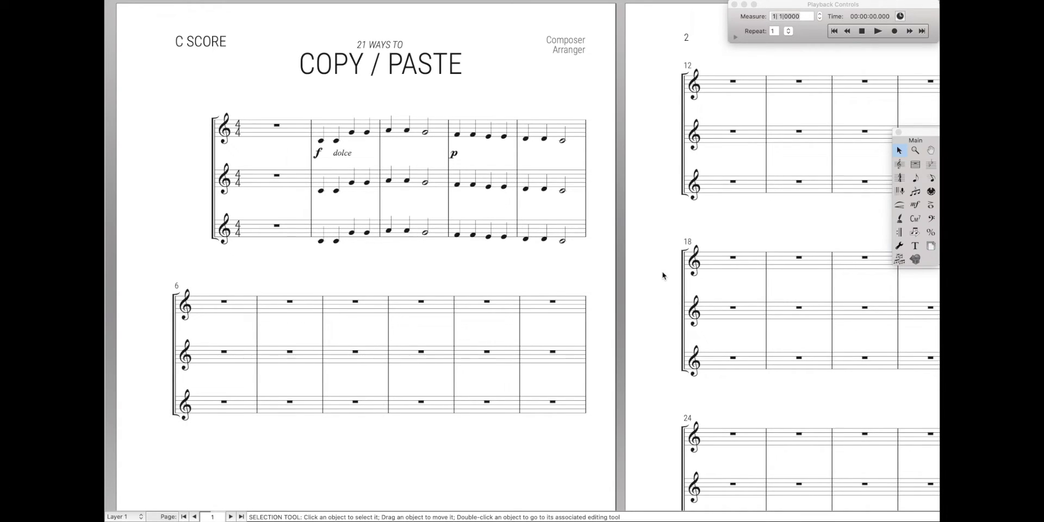
pyautogui.press('e')
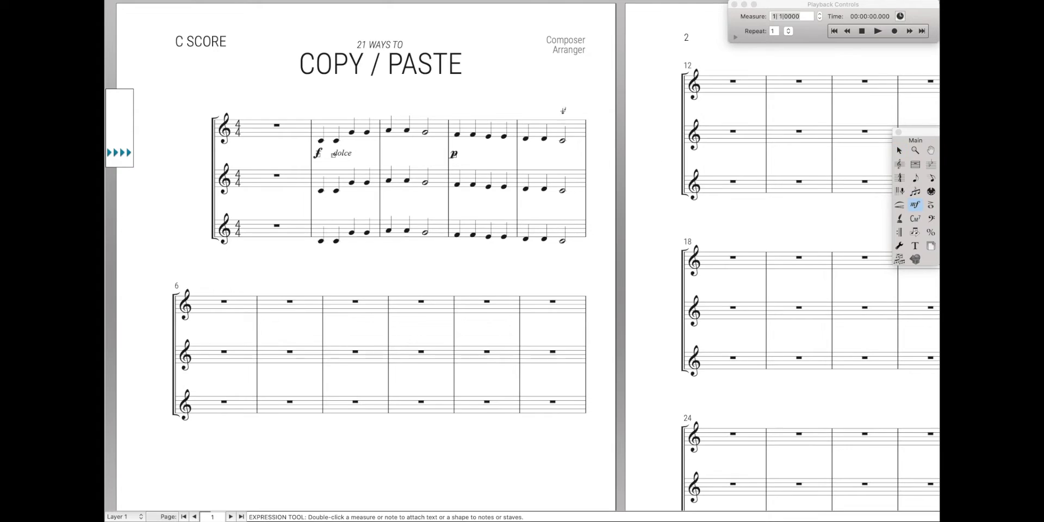
pyautogui.moveTo(305, 137); pyautogui.dragTo(508, 164)
pyautogui.hotkey('alt', 'Down')
pyautogui.hotkey('alt', 'Down')
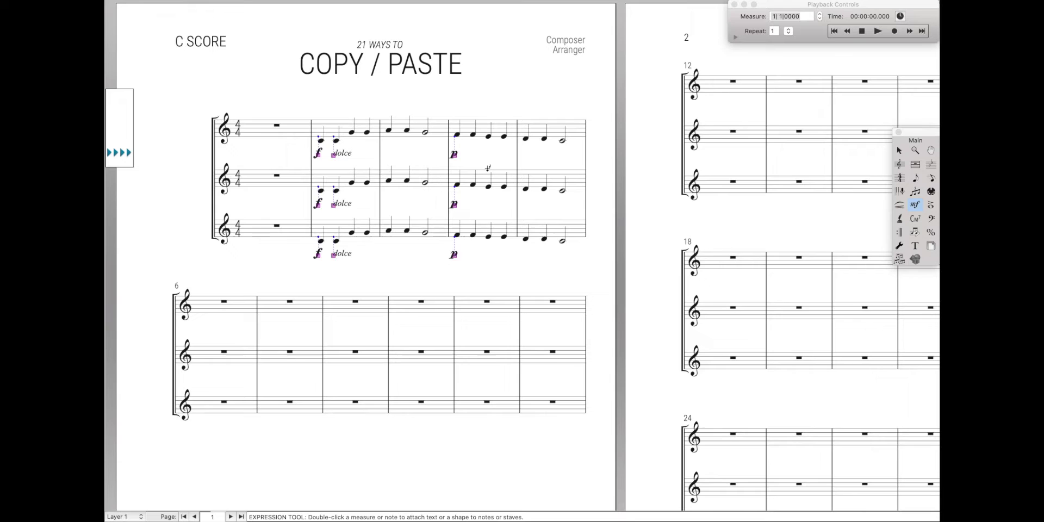
pyautogui.press('super+z')
pyautogui.press('super+z')
# Select top-staff measures 2–4 for copying.
pyautogui.press('Escape')
pyautogui.click(354, 133)
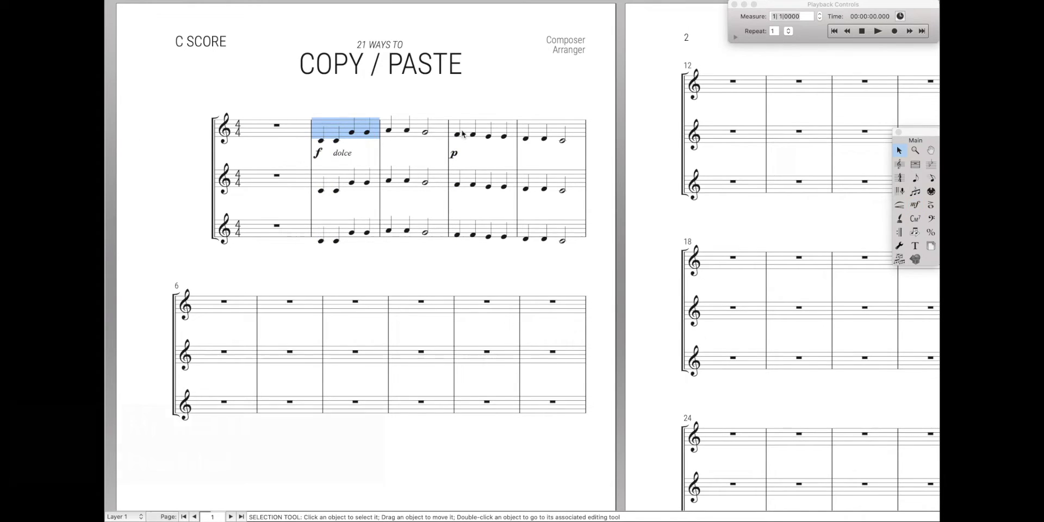
pyautogui.keyDown('shift'); pyautogui.click(486, 134); pyautogui.keyUp('shift')
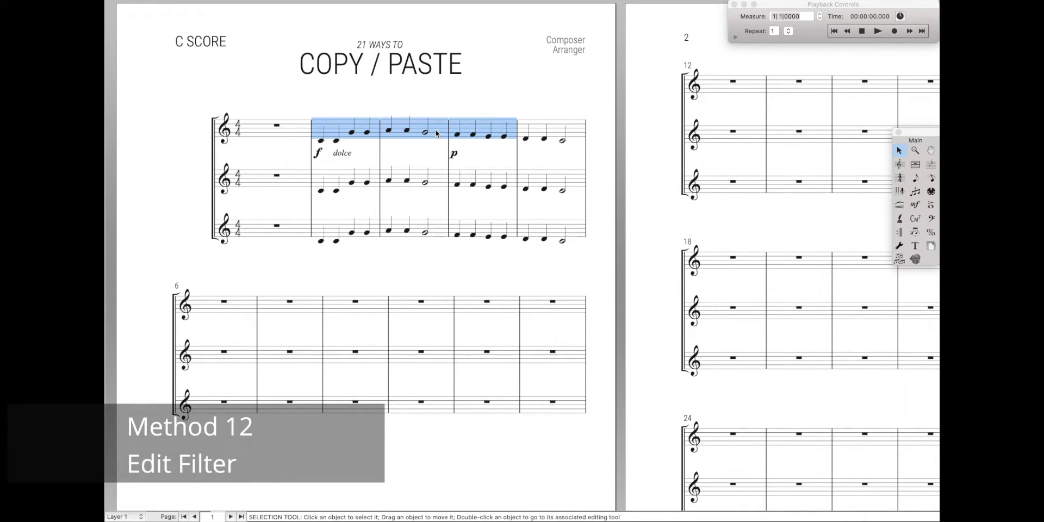
pyautogui.click(195, 6)
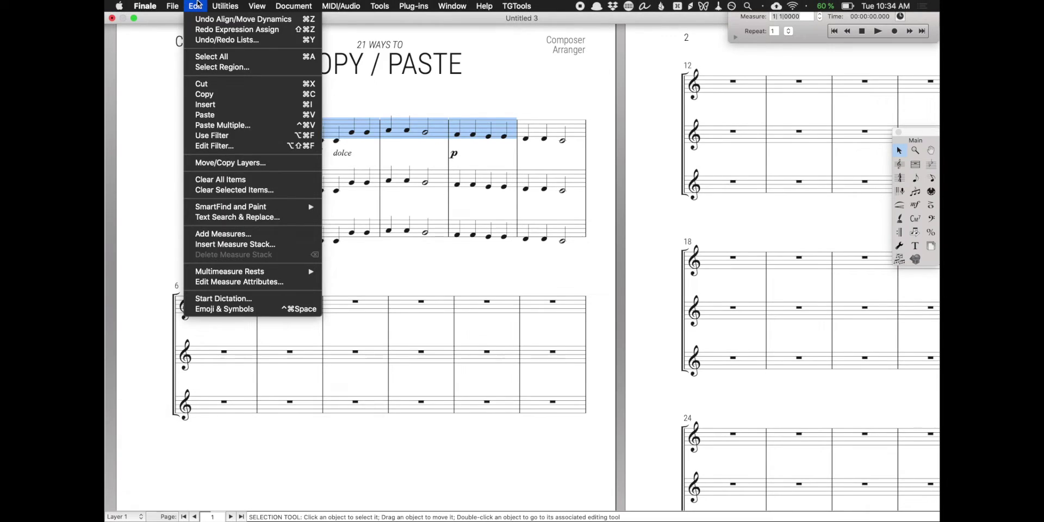
# Set the Edit Filter to only Dynamics/Expressions and Tempo Marks, then pick the paste target.
pyautogui.click(215, 146)
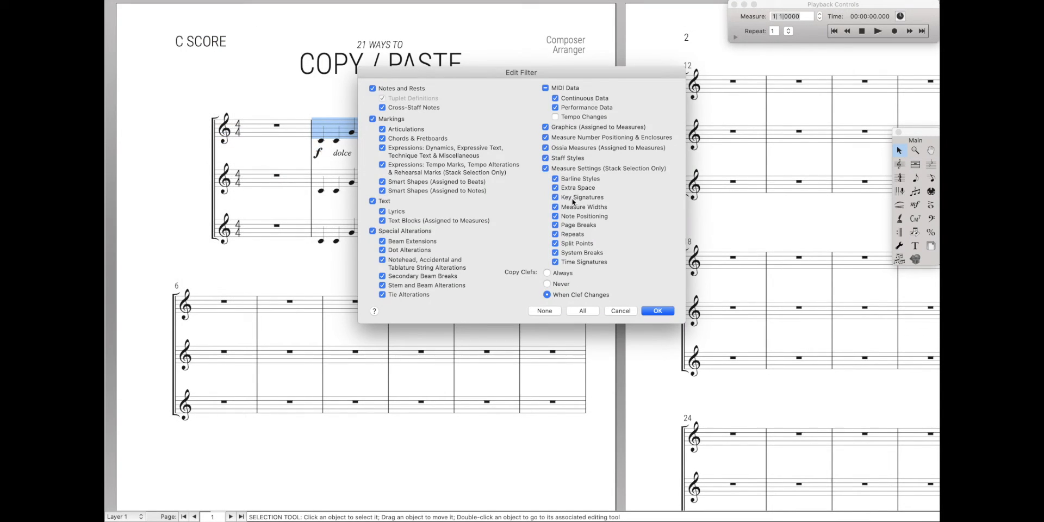
pyautogui.click(544, 311)
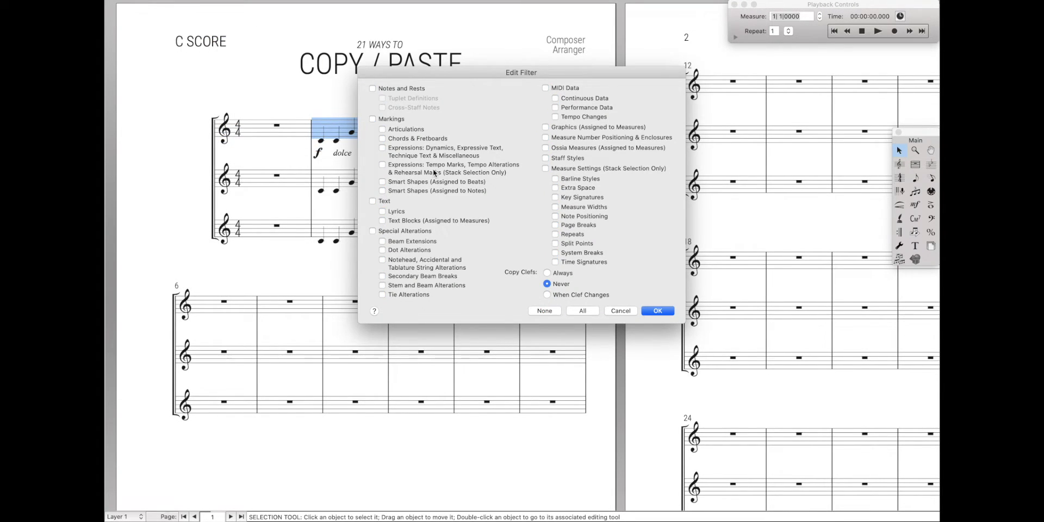
pyautogui.click(420, 155)
pyautogui.click(420, 165)
pyautogui.click(664, 309)
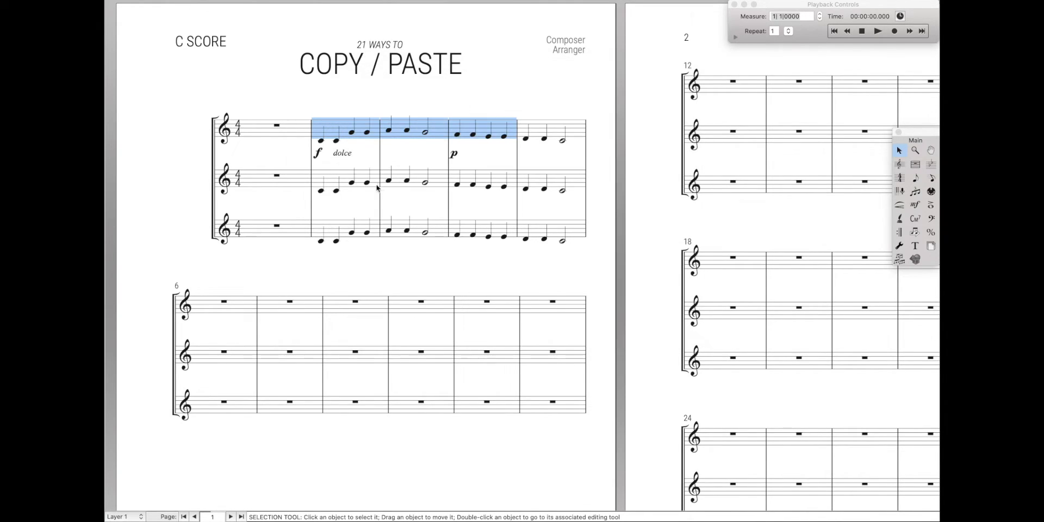
pyautogui.keyDown('alt'); pyautogui.click(350, 179); pyautogui.keyUp('alt')
pyautogui.keyDown('alt'); pyautogui.click(350, 231); pyautogui.keyUp('alt')
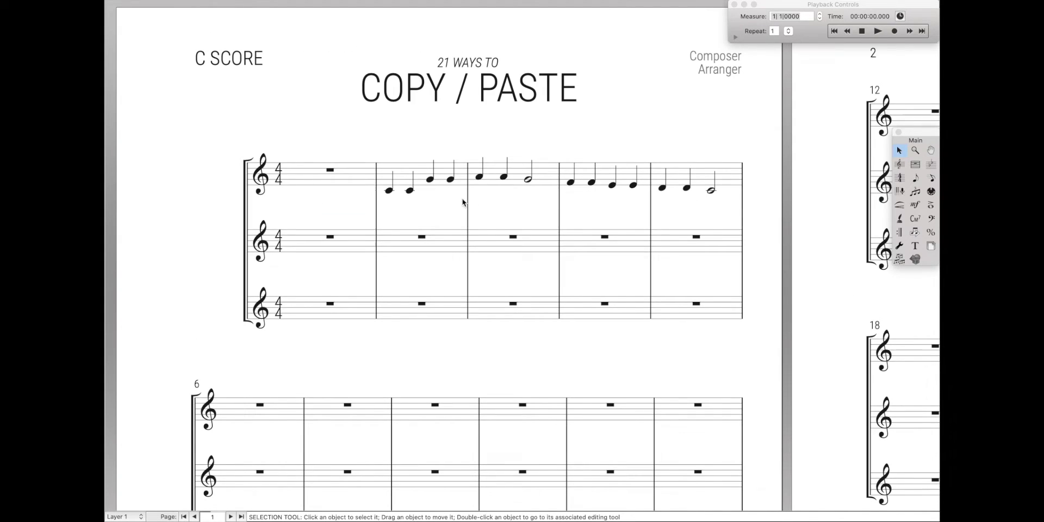
pyautogui.click(442, 181)
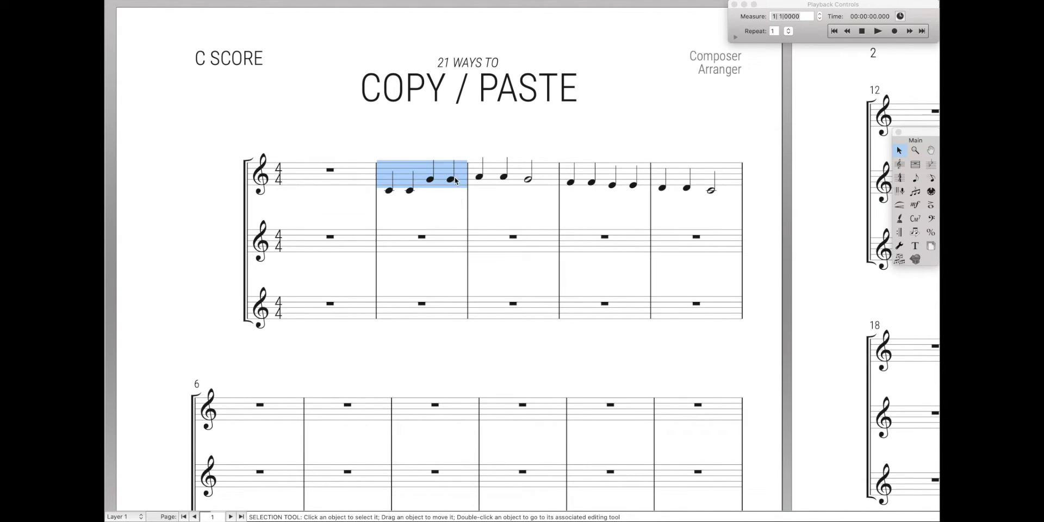
pyautogui.keyDown('alt'); pyautogui.click(678, 178); pyautogui.keyUp('alt')
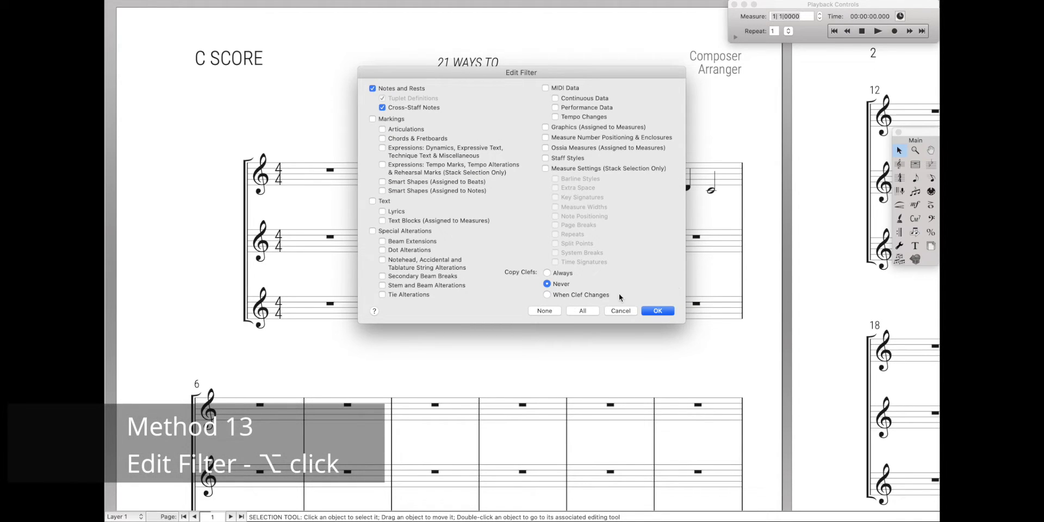
pyautogui.click(621, 310)
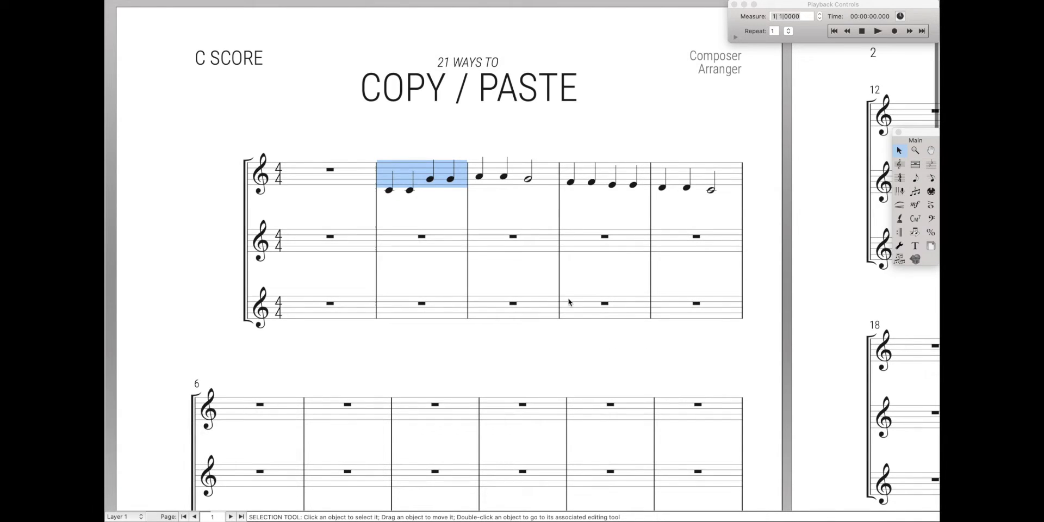
pyautogui.keyDown('shift'); pyautogui.click(680, 166); pyautogui.keyUp('shift')
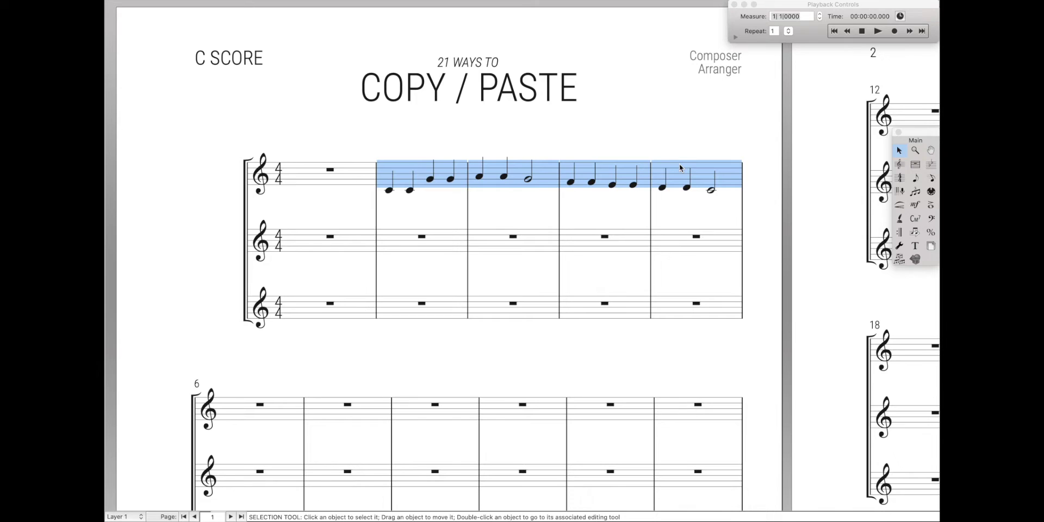
pyautogui.click(423, 272)
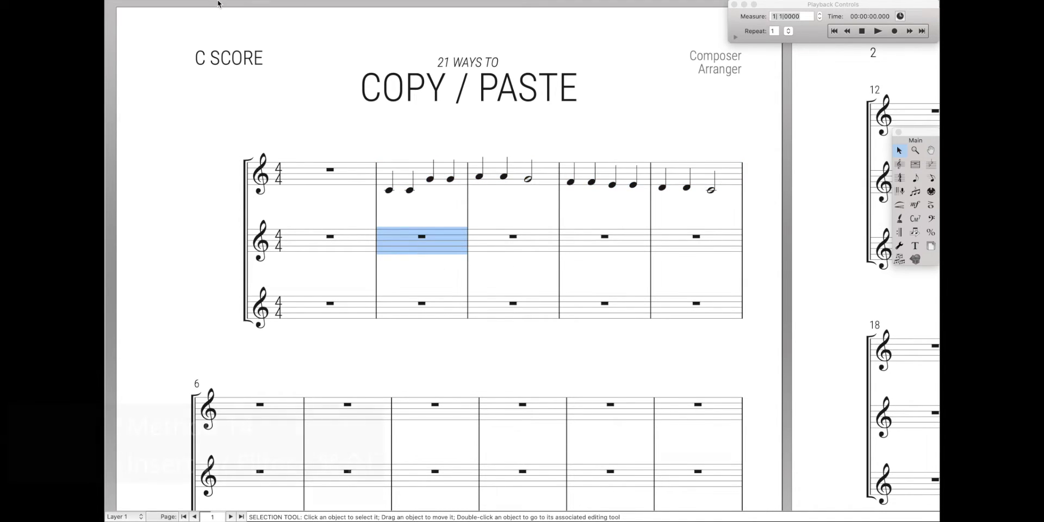
pyautogui.click(196, 6)
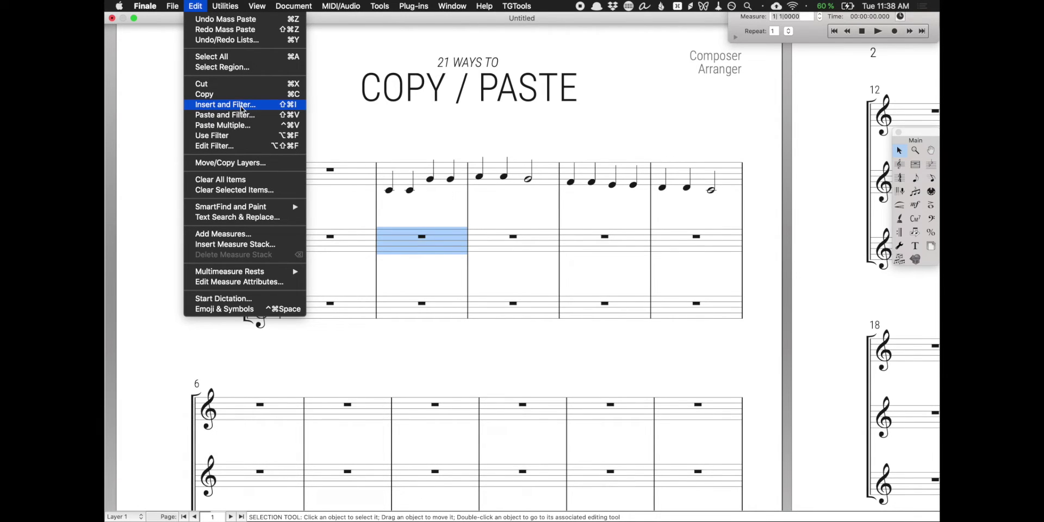
pyautogui.keyDown('shift'); pyautogui.click(242, 105); pyautogui.keyUp('shift')
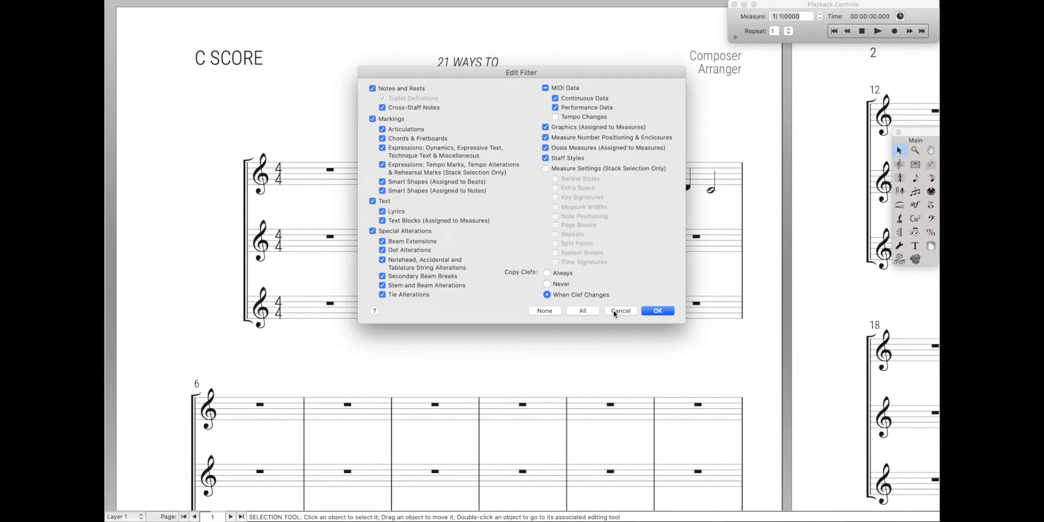
pyautogui.click(614, 313)
pyautogui.click(196, 6)
pyautogui.press('shift')
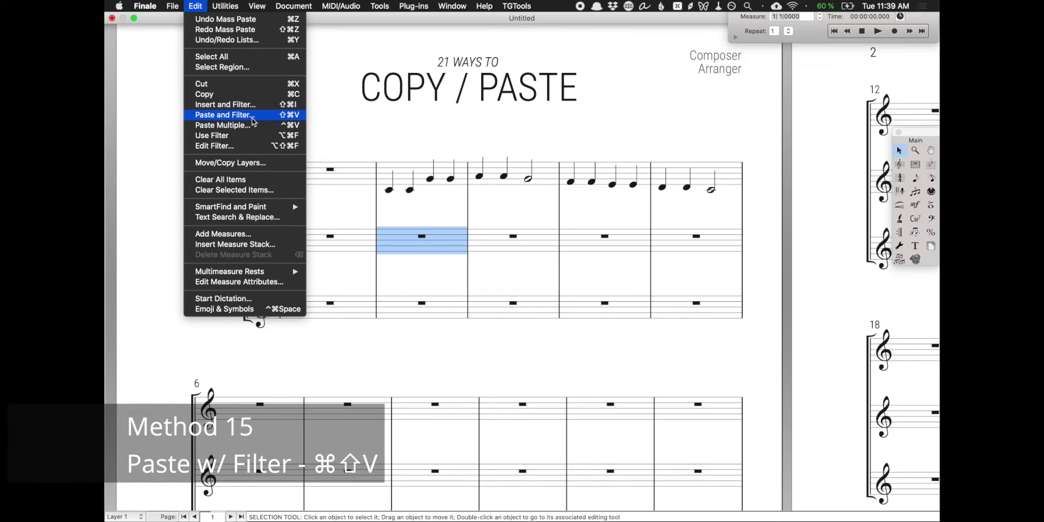
pyautogui.keyDown('shift'); pyautogui.click(253, 122); pyautogui.keyUp('shift')
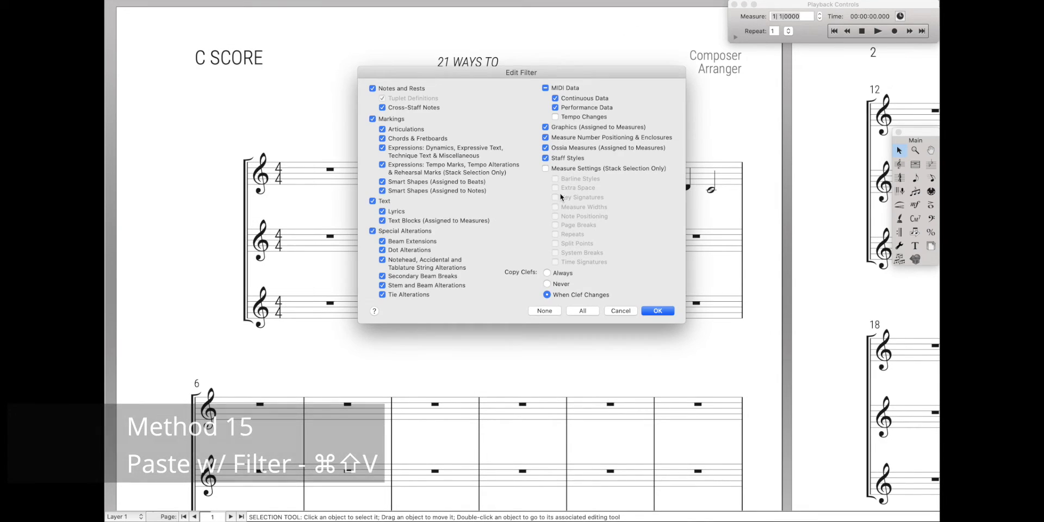
pyautogui.press('Return')
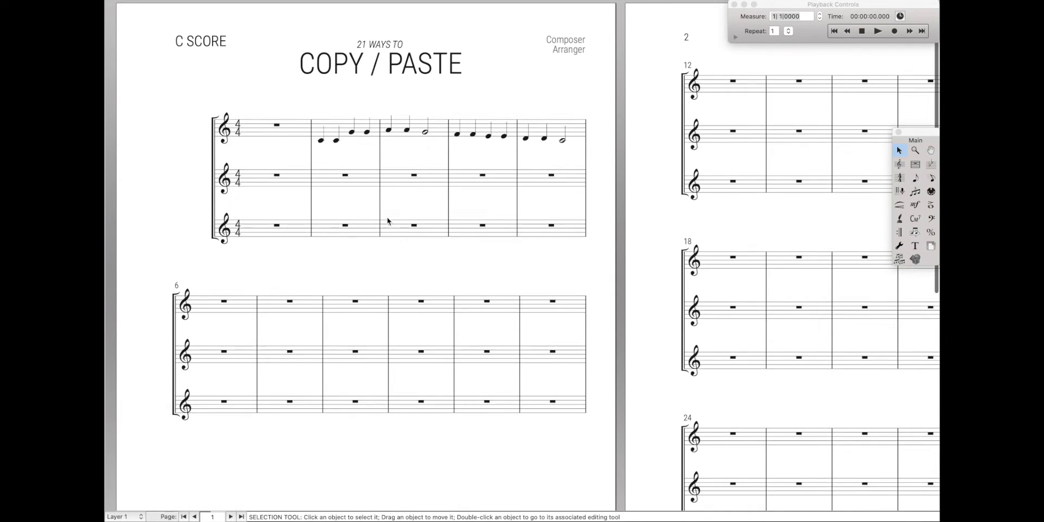
pyautogui.click(348, 136)
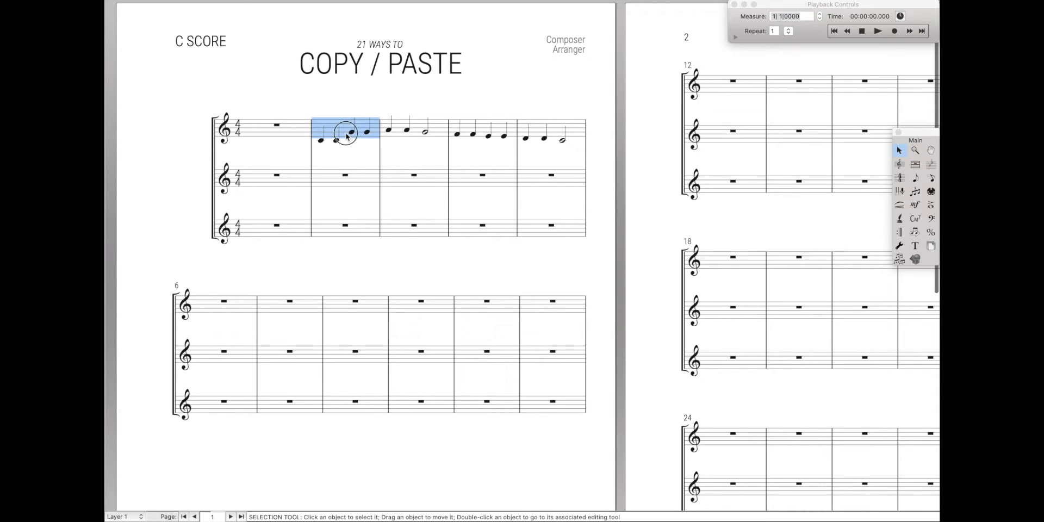
# Hyphenate the Twinkle lyrics into syllables like Twin-kle and won-der, and select it all.
pyautogui.keyDown('shift'); pyautogui.click(530, 136); pyautogui.keyUp('shift')
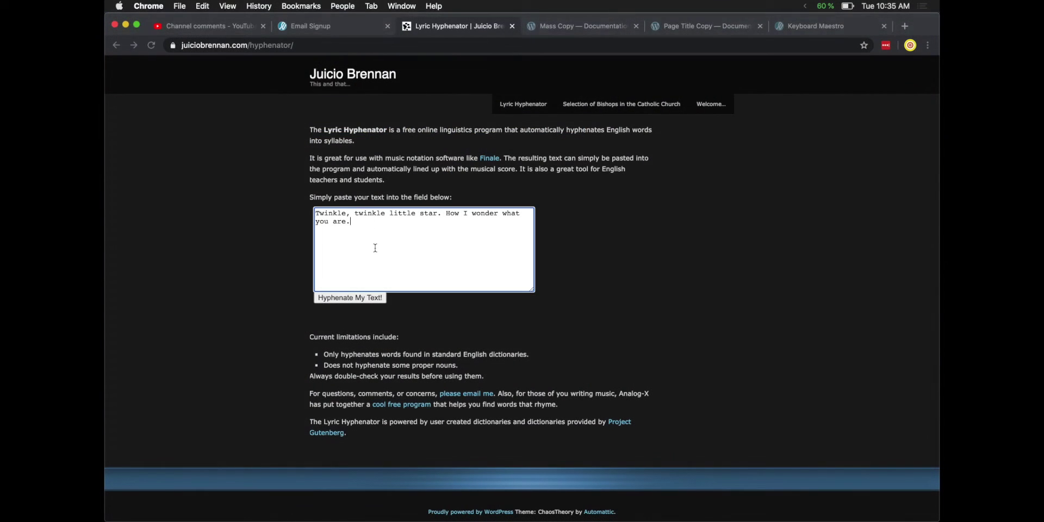
pyautogui.moveTo(324, 130); pyautogui.dragTo(386, 130)
pyautogui.click(349, 297)
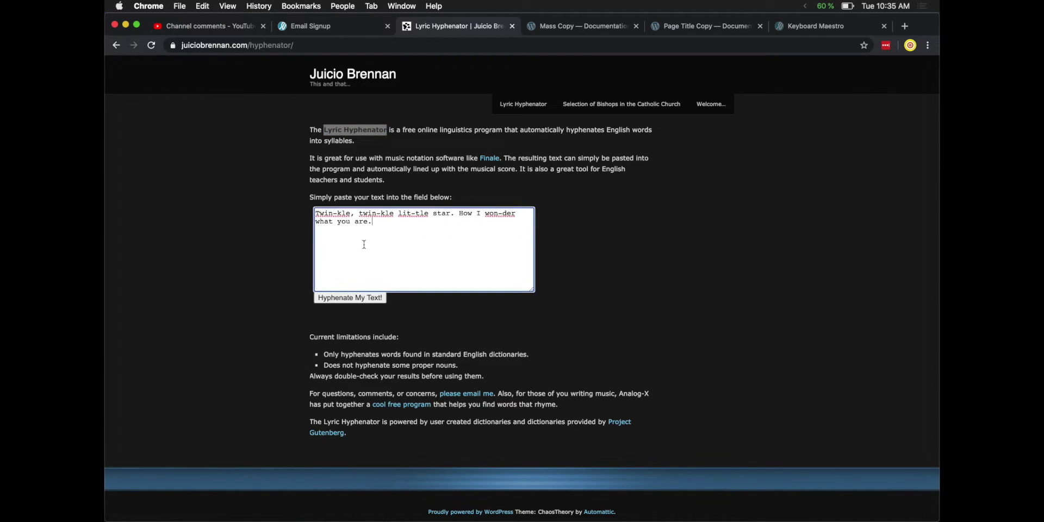
pyautogui.press('super+a')
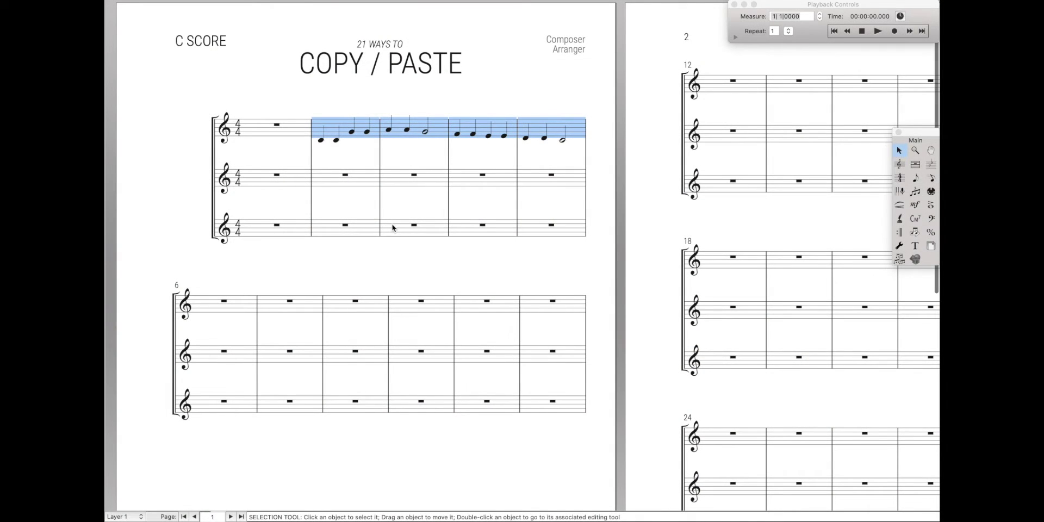
# Enable lyric Click Assignment and paste the hyphenated Twinkle verse into the Lyrics window.
pyautogui.press('super+l')
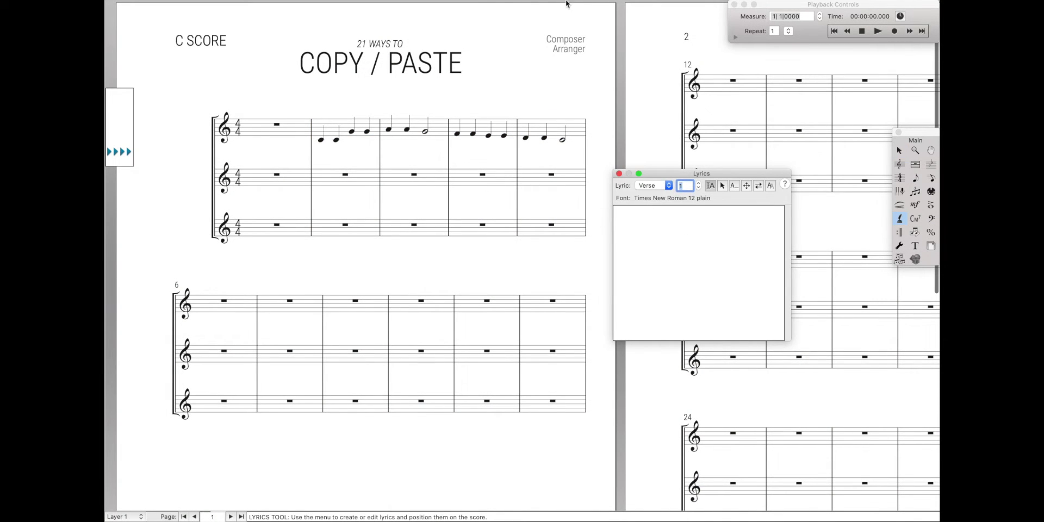
pyautogui.click(486, 7)
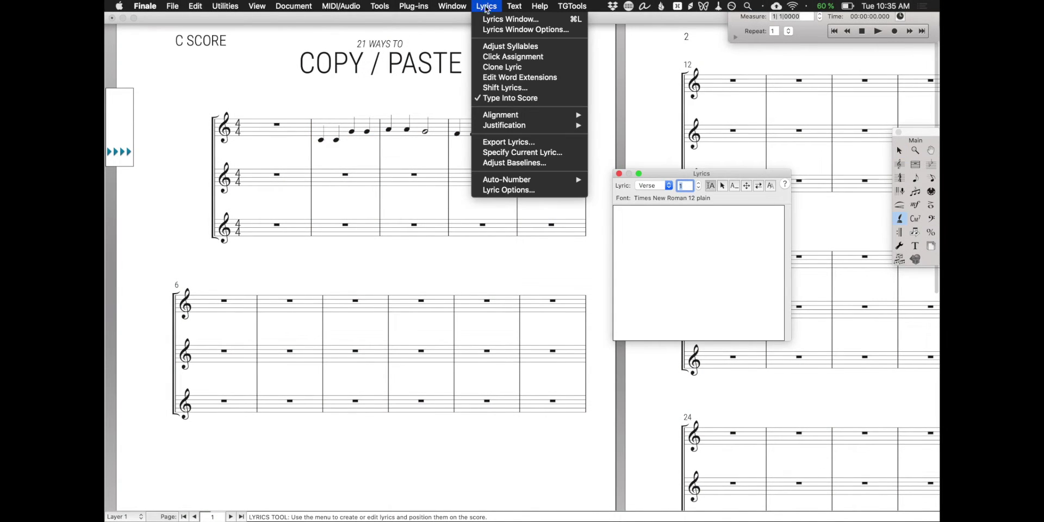
pyautogui.click(491, 57)
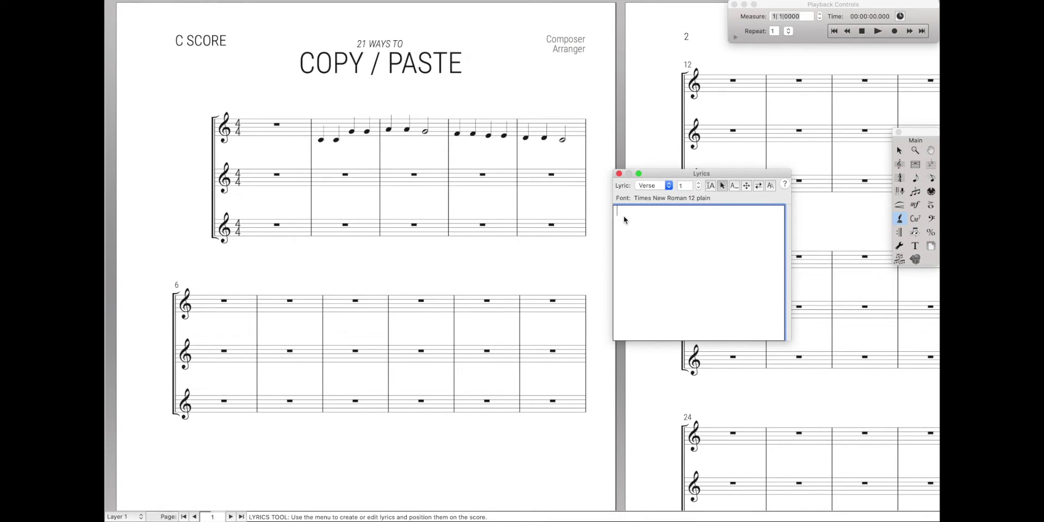
pyautogui.write('Twin-kle, twin-kle lit-tle star. How I won-der what you are.')
# Place syllables under the first melody notes, clear them, then flow the verse across measures 2–5.
pyautogui.click(320, 138)
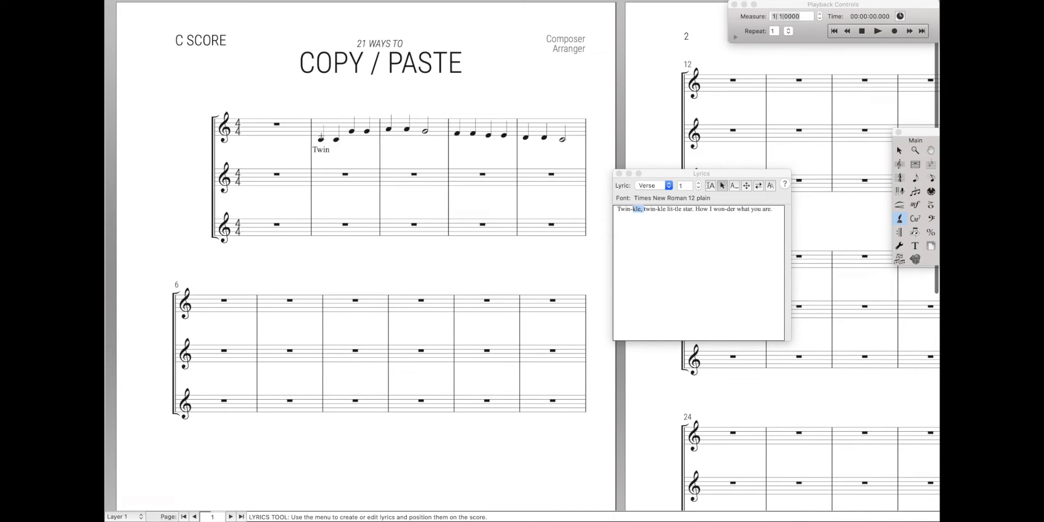
pyautogui.click(336, 139)
pyautogui.click(352, 130)
pyautogui.click(368, 129)
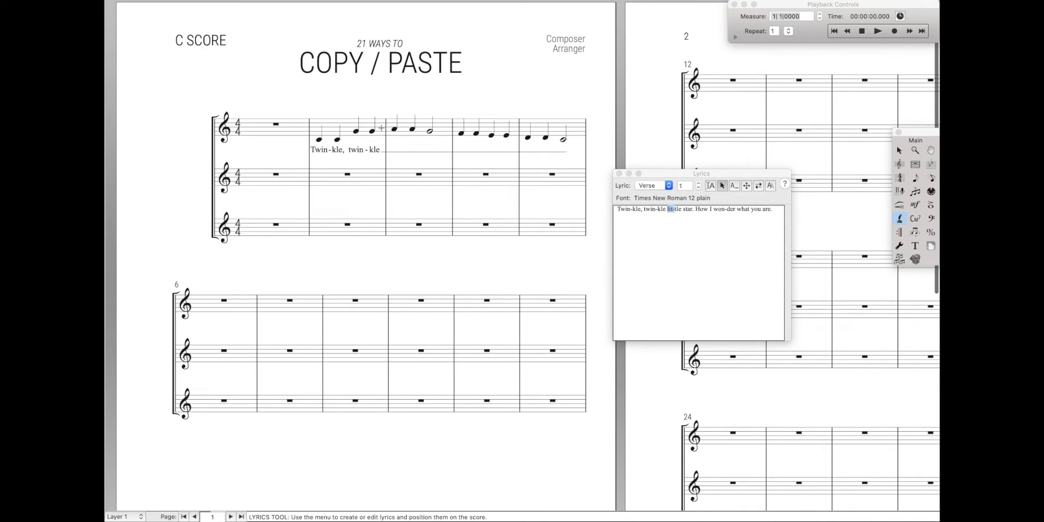
pyautogui.click(392, 128)
pyautogui.click(415, 128)
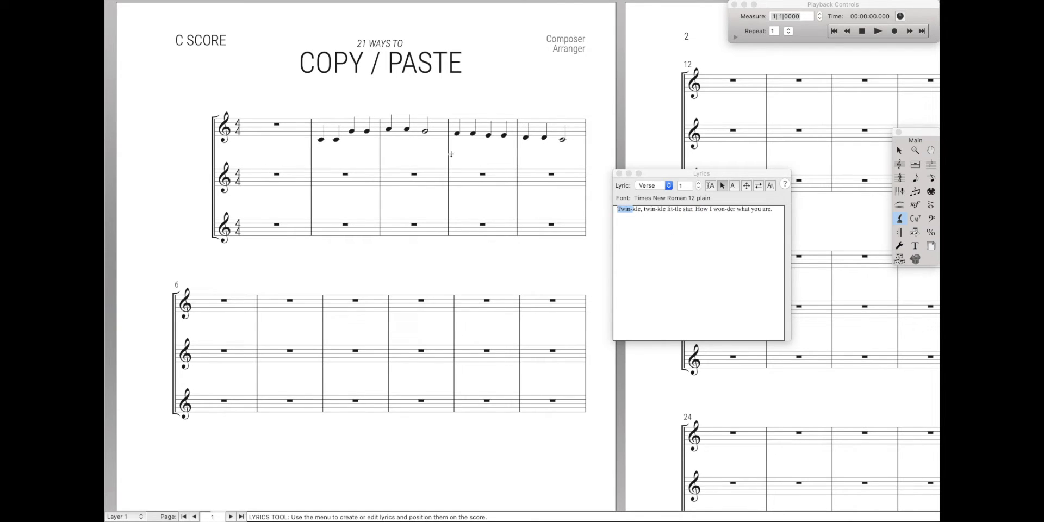
pyautogui.keyDown('alt'); pyautogui.click(321, 131); pyautogui.keyUp('alt')
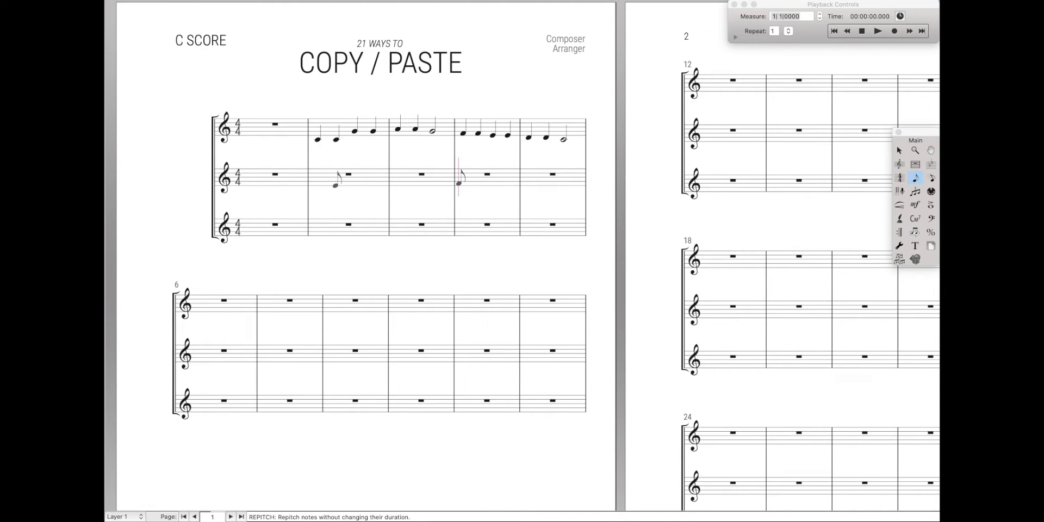
# Enter eighth notes in measure 2 of the middle staff and a whole note in measure 3.
pyautogui.click(335, 184)
pyautogui.press('e')
pyautogui.press('e')
pyautogui.press('e')
pyautogui.press('e')
pyautogui.press('e')
pyautogui.press('e')
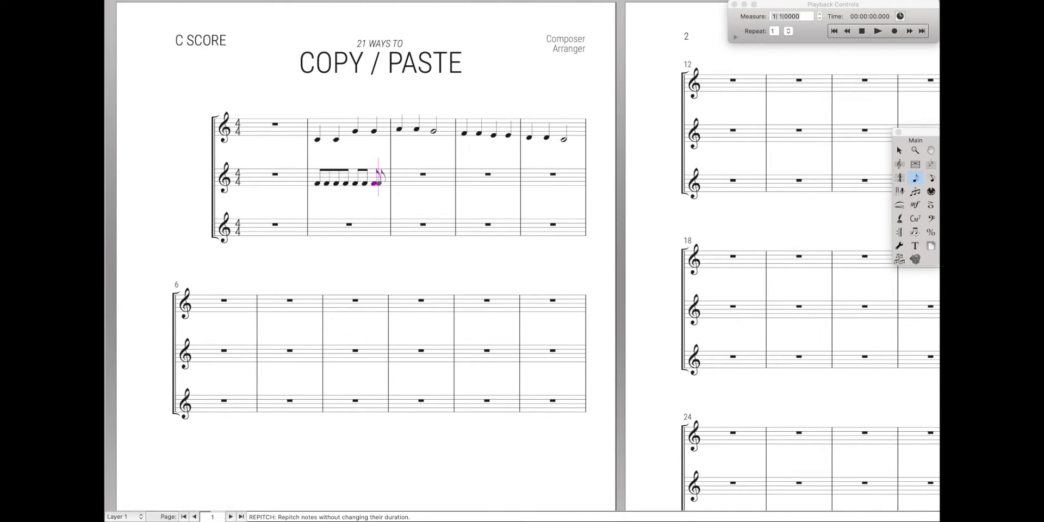
pyautogui.press('e')
pyautogui.press('d')
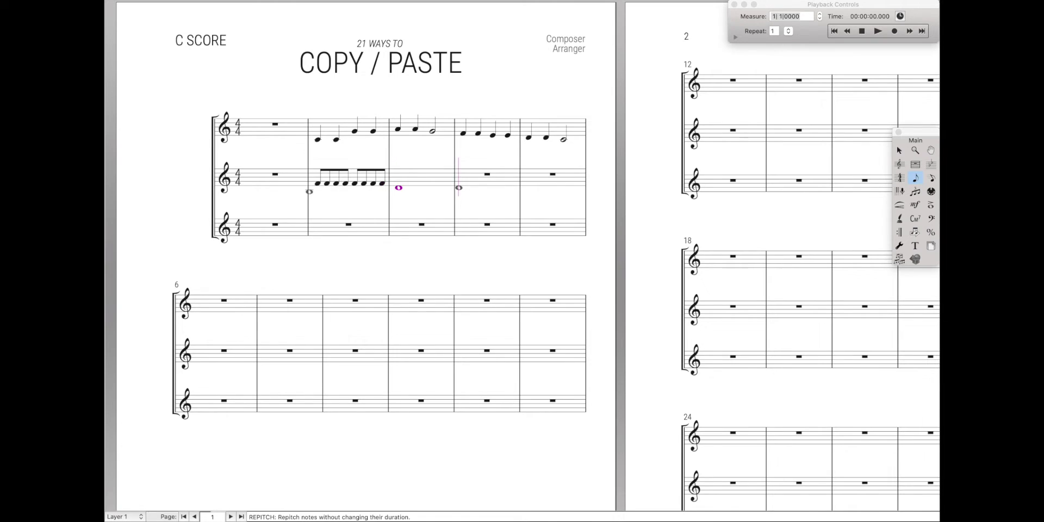
pyautogui.press('Escape')
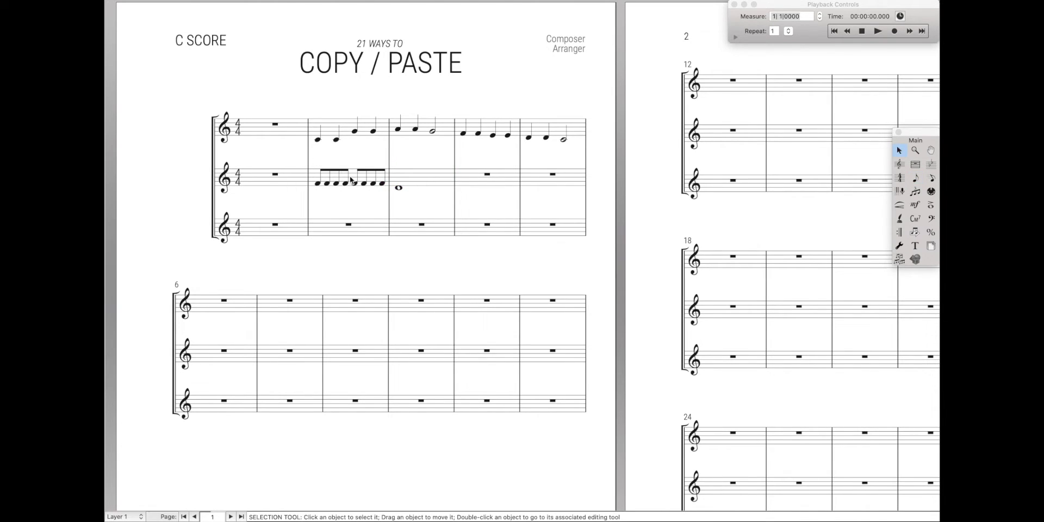
# Set the middle staff's measure-2 eighth-note rhythm as the JW Pattern Copy source.
pyautogui.click(351, 179)
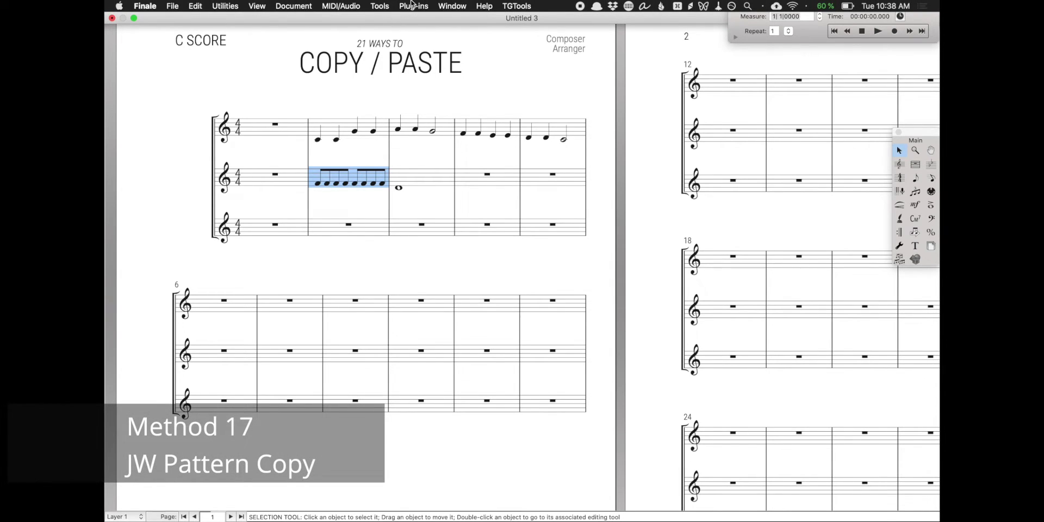
pyautogui.click(414, 6)
pyautogui.moveTo(429, 70)
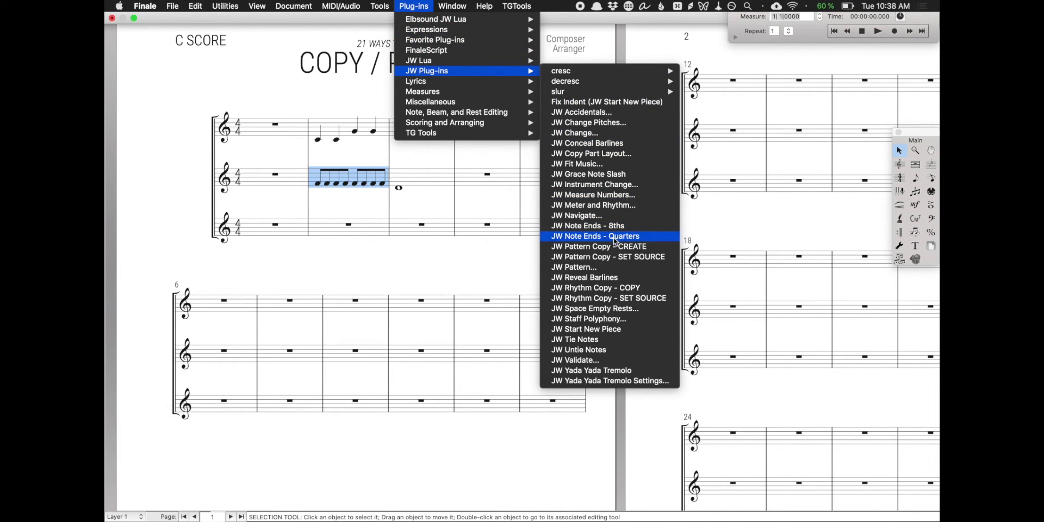
pyautogui.click(613, 257)
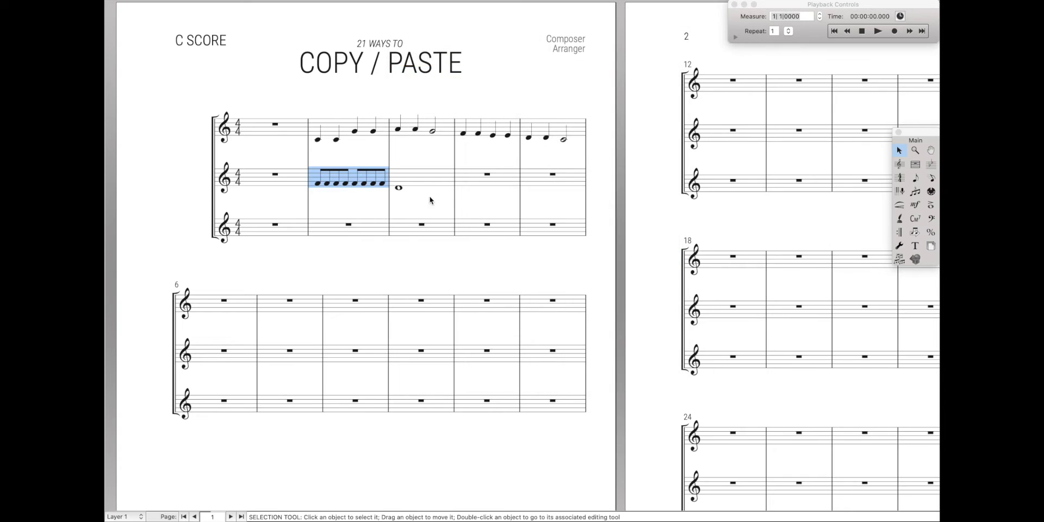
# Fill measure 3 of the middle staff with the copied eighth-note pattern.
pyautogui.click(410, 174)
pyautogui.click(402, 5)
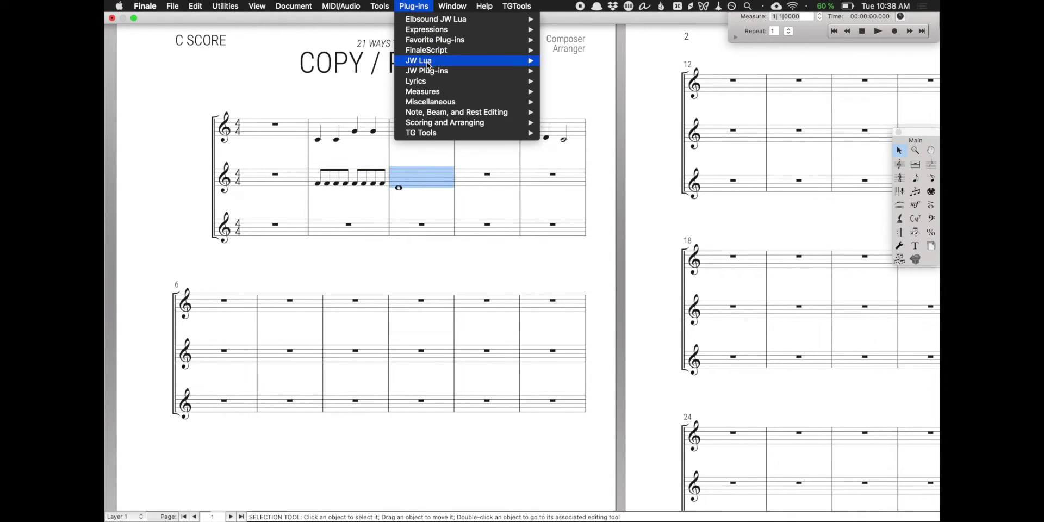
pyautogui.moveTo(430, 71)
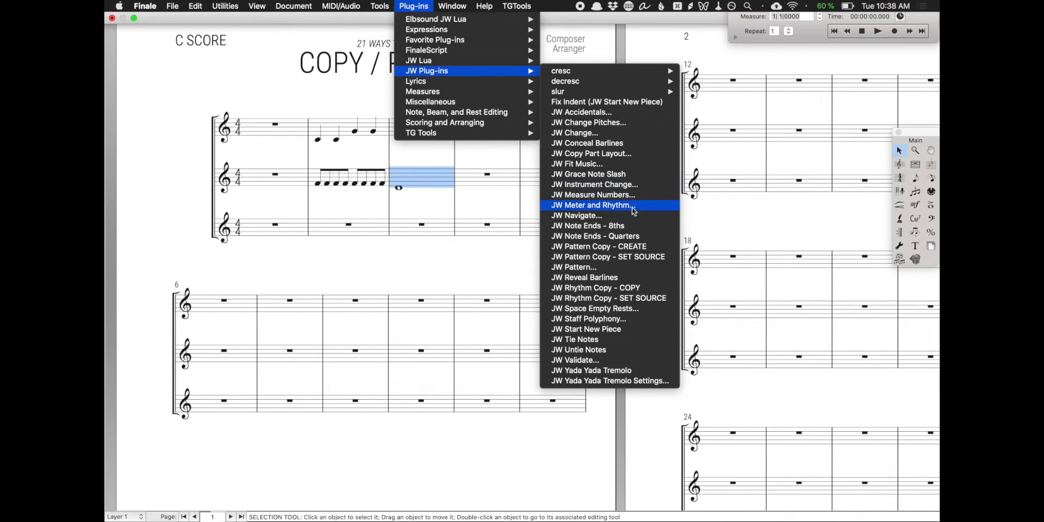
pyautogui.click(624, 247)
pyautogui.click(414, 5)
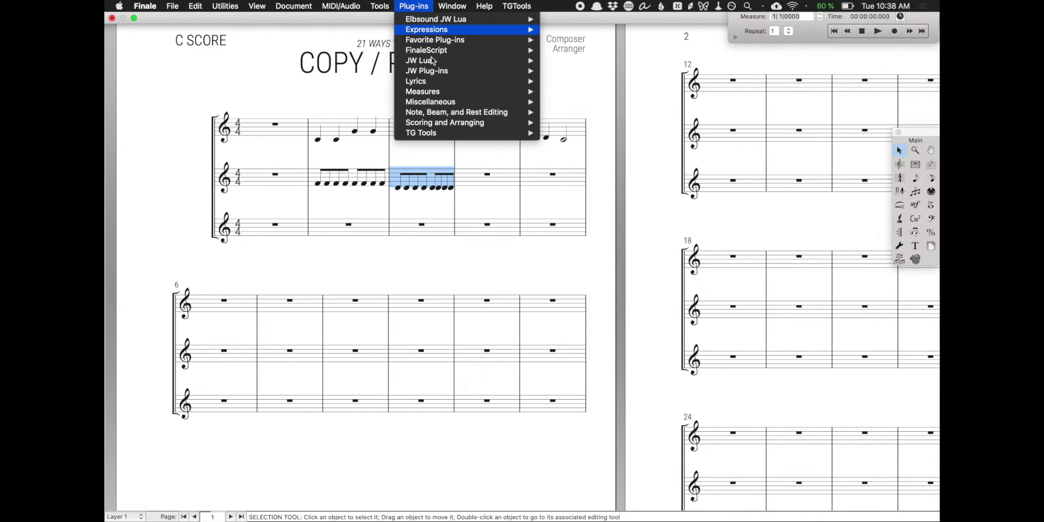
pyautogui.moveTo(432, 71)
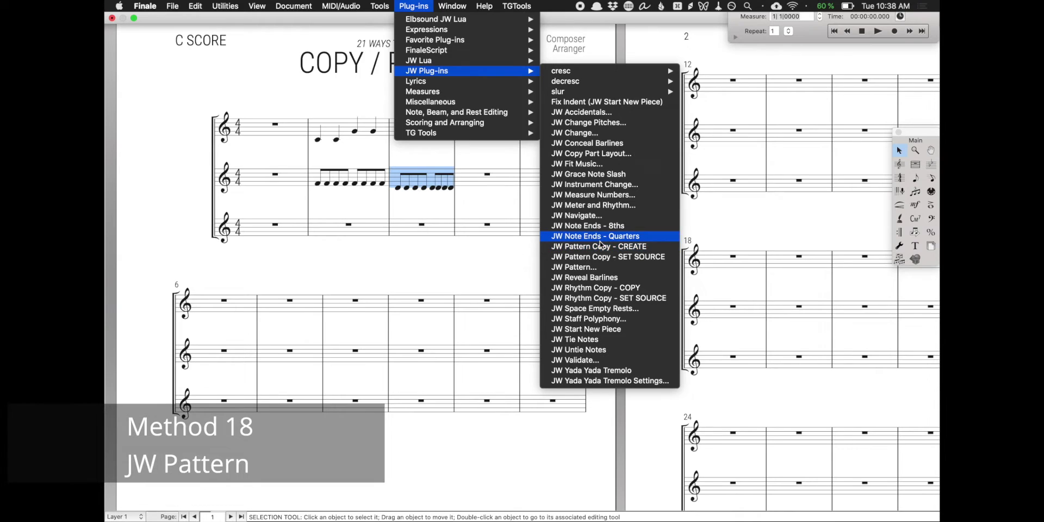
# Apply JW Pattern's Dynamics Carbon Copy to duplicate the top staff's forte onto middle-staff measure 2.
pyautogui.click(573, 267)
pyautogui.click(358, 148)
pyautogui.click(358, 137)
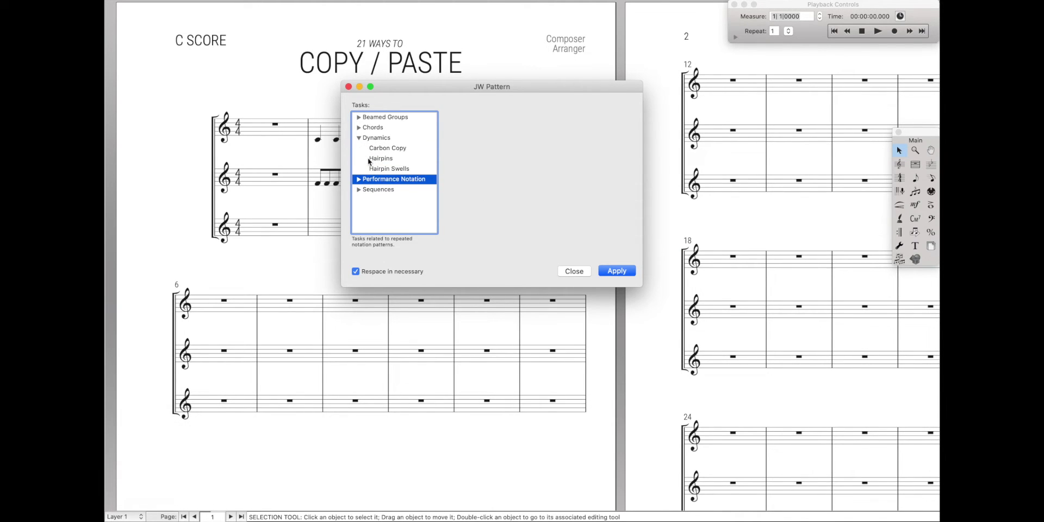
pyautogui.click(396, 148)
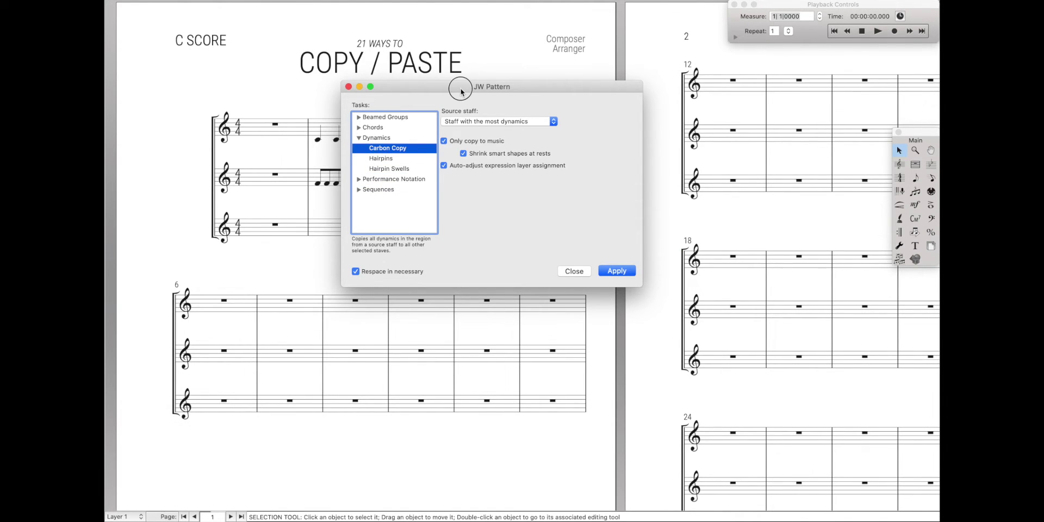
pyautogui.moveTo(459, 87); pyautogui.dragTo(682, 233)
pyautogui.keyDown('shift'); pyautogui.click(371, 181); pyautogui.keyUp('shift')
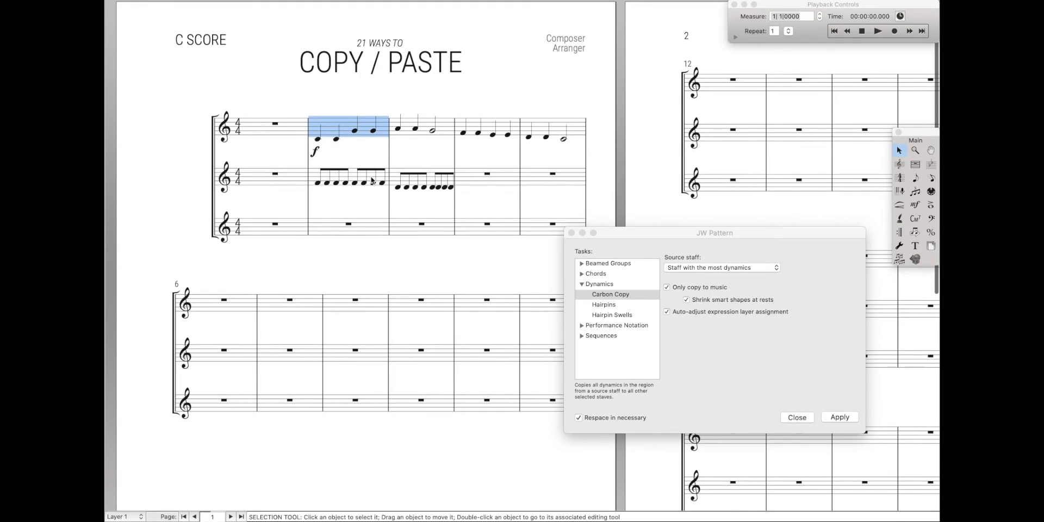
pyautogui.click(830, 420)
pyautogui.click(797, 419)
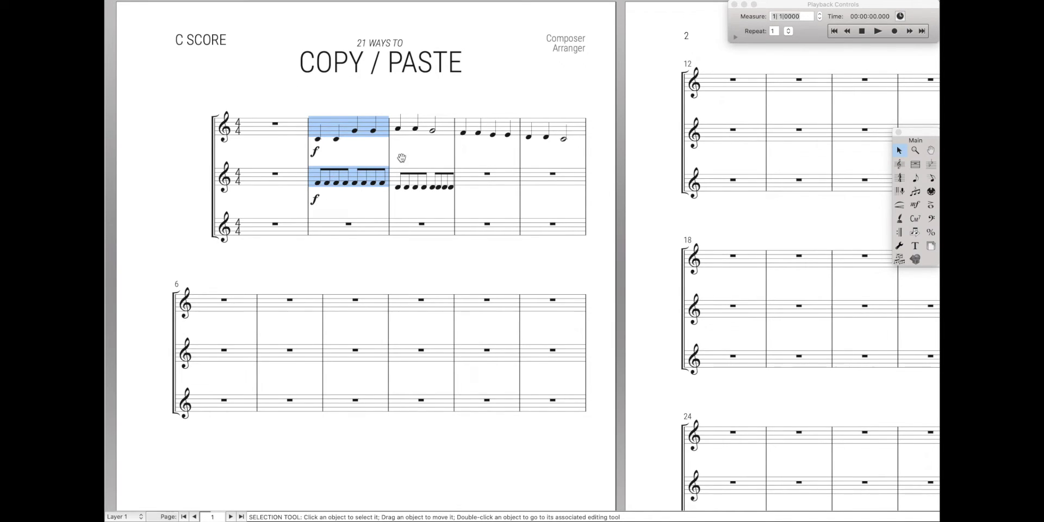
# Fit all of Part 1's measures to seven per system and lock the layout.
pyautogui.press('super+alt+grave')
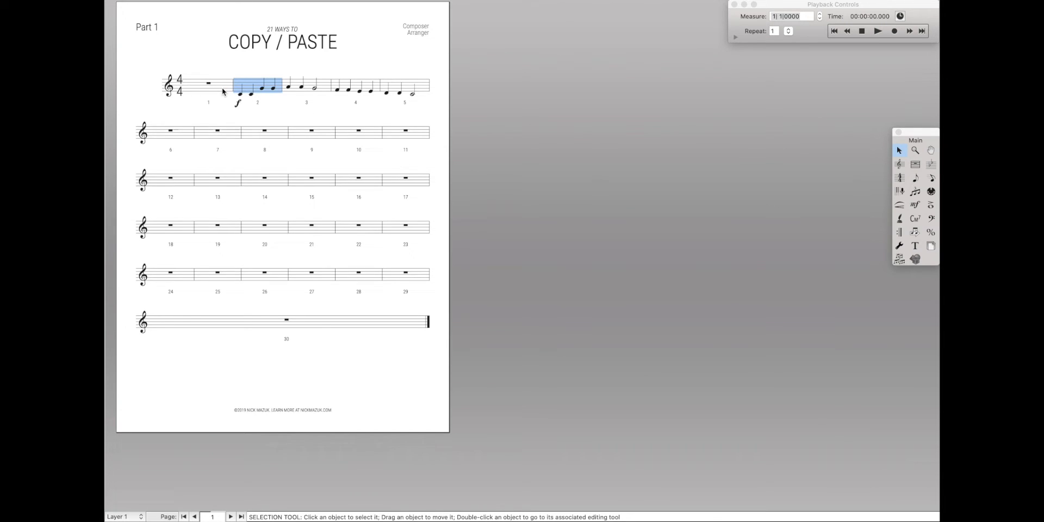
pyautogui.press('super+a')
pyautogui.press('super+m')
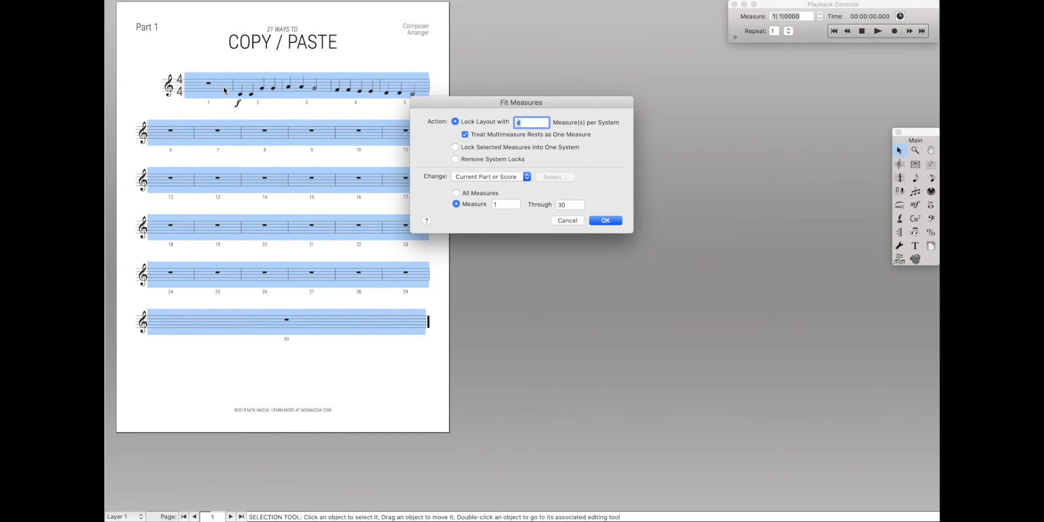
pyautogui.press('Return')
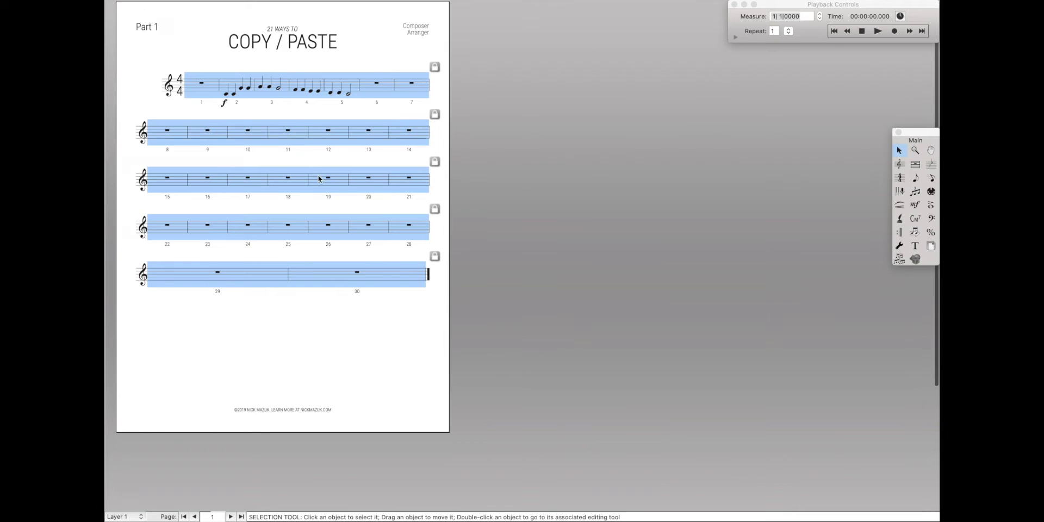
pyautogui.press('Escape')
pyautogui.press('super+equal')
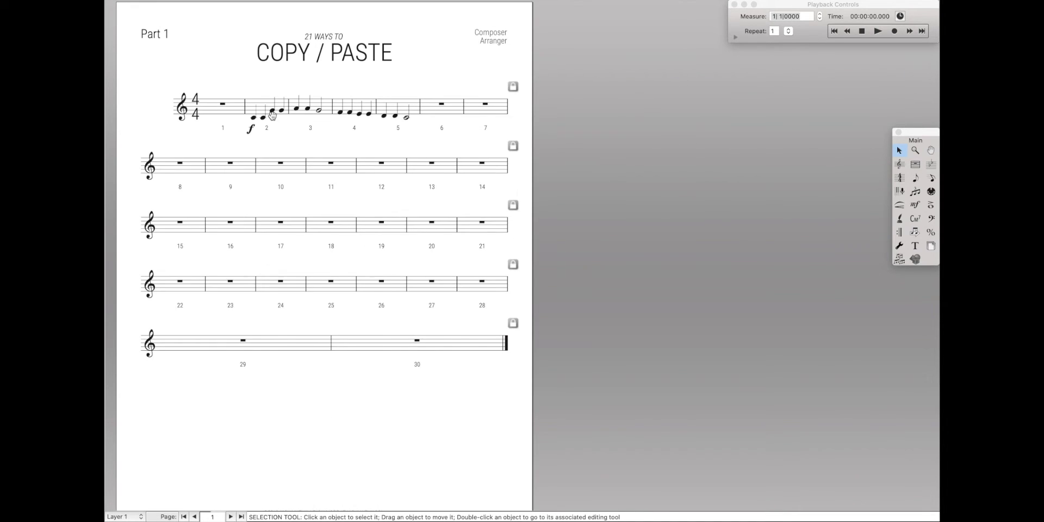
# Copy Part 1's layout onto Part 2 with JW Copy Part Layout.
pyautogui.press('super+alt+grave')
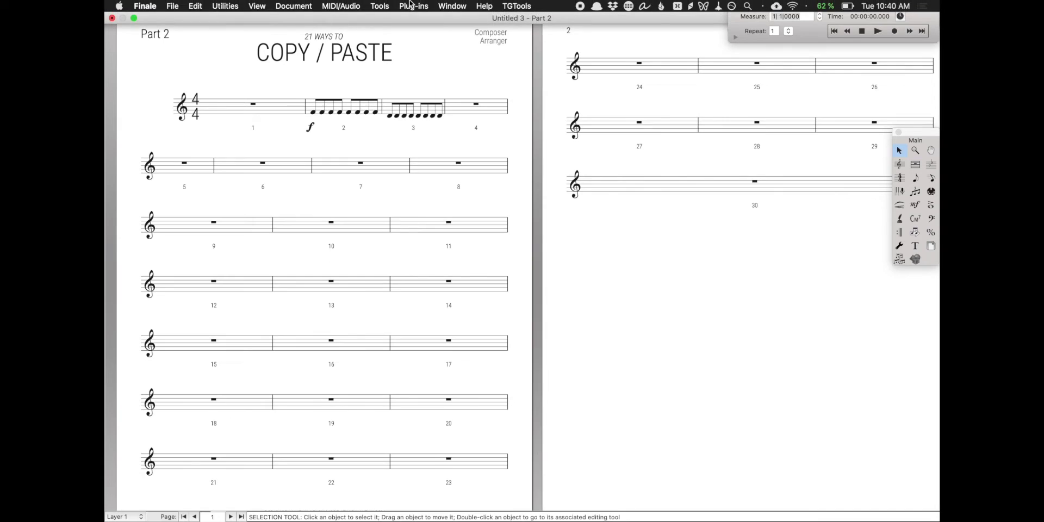
pyautogui.click(414, 6)
pyautogui.moveTo(419, 71)
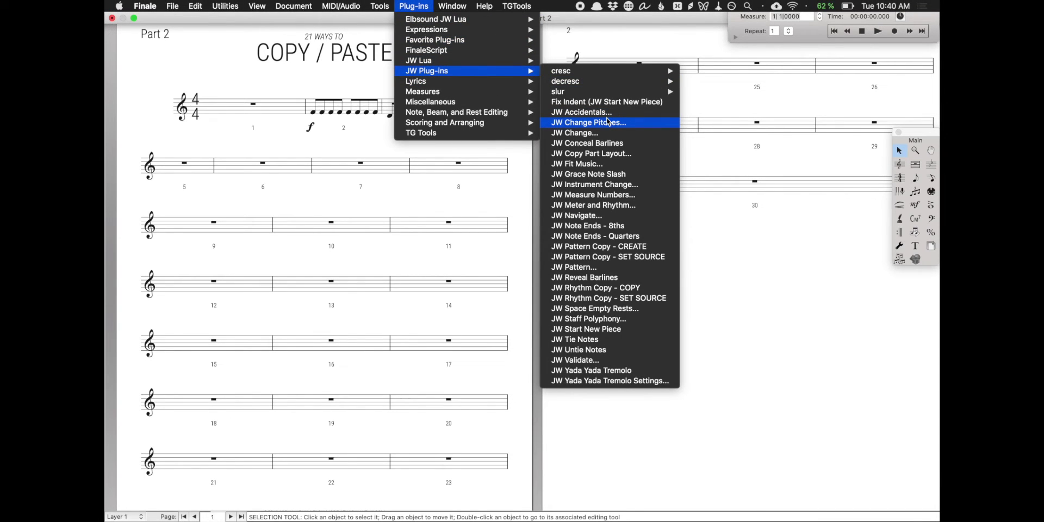
pyautogui.click(617, 155)
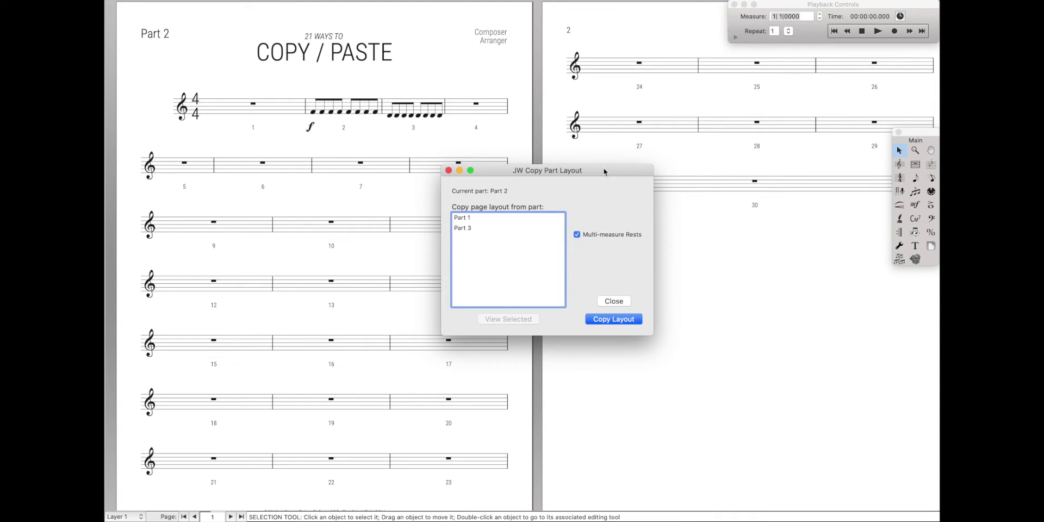
pyautogui.click(525, 216)
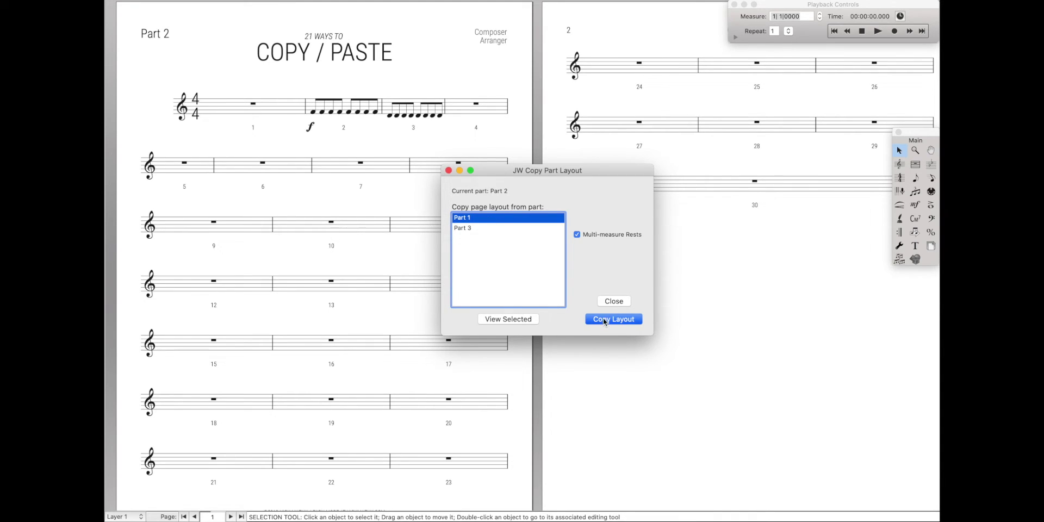
pyautogui.click(604, 319)
pyautogui.click(449, 170)
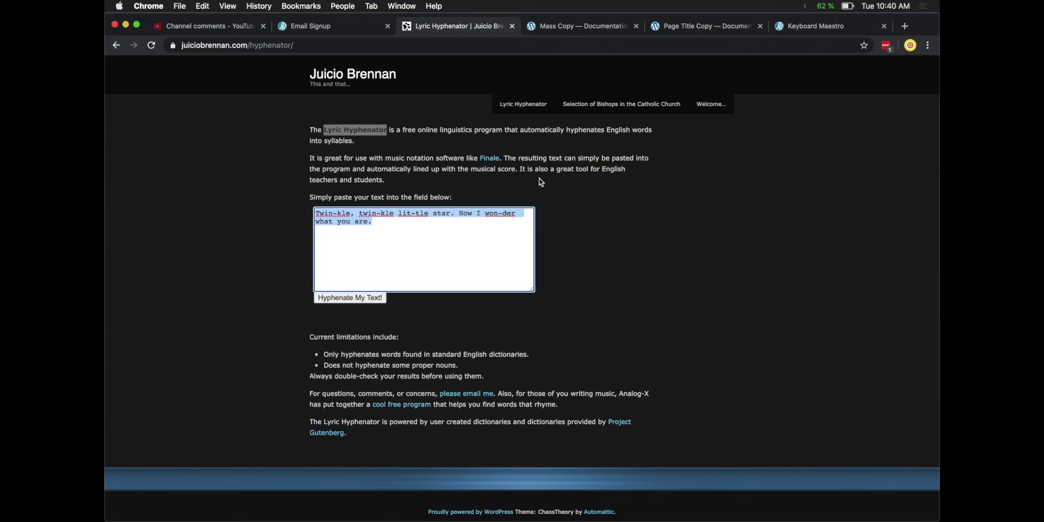
# Skim the Mass Copy documentation, then move on to the Page Title Copy tab.
pyautogui.hotkey('ctrl', 'Tab')
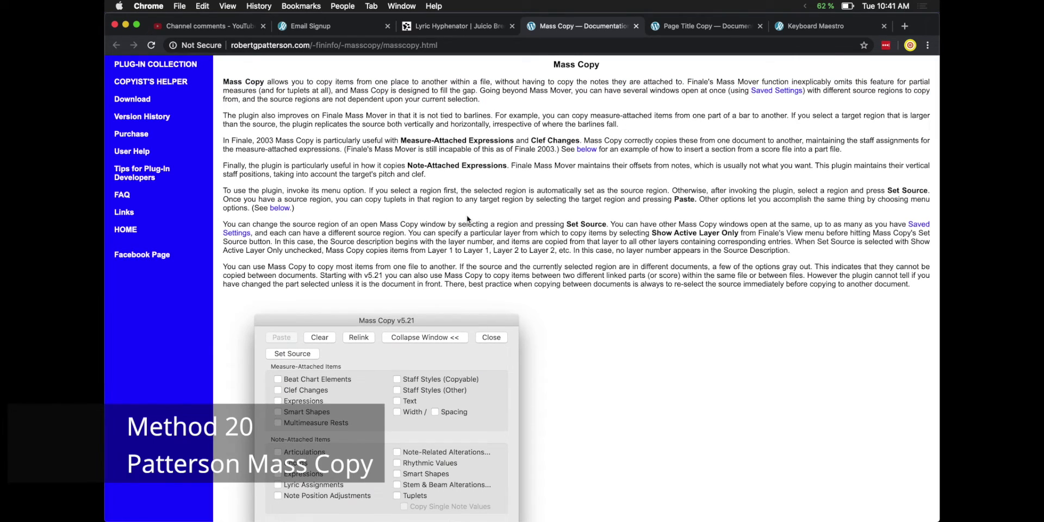
pyautogui.scroll(-5, 468, 218)
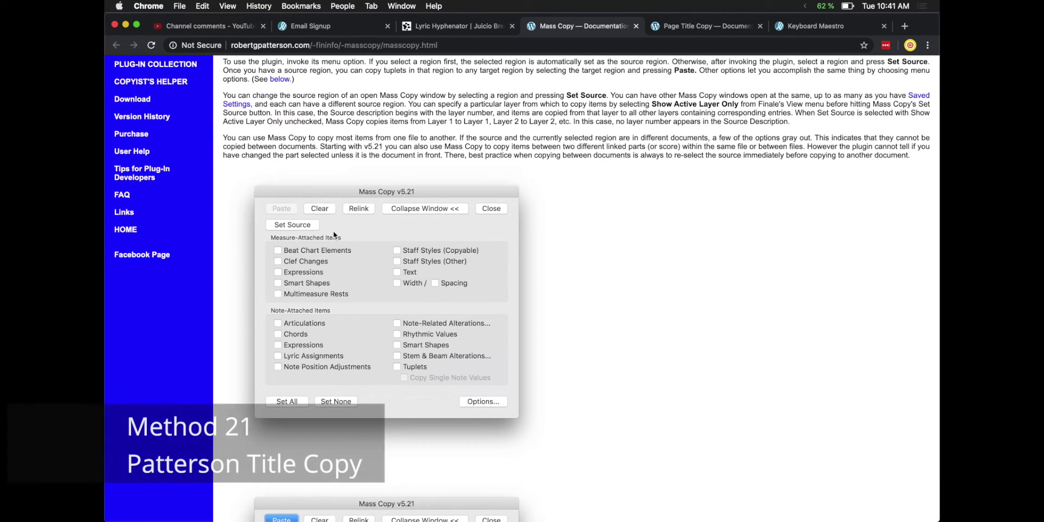
pyautogui.hotkey('ctrl', 'Tab')
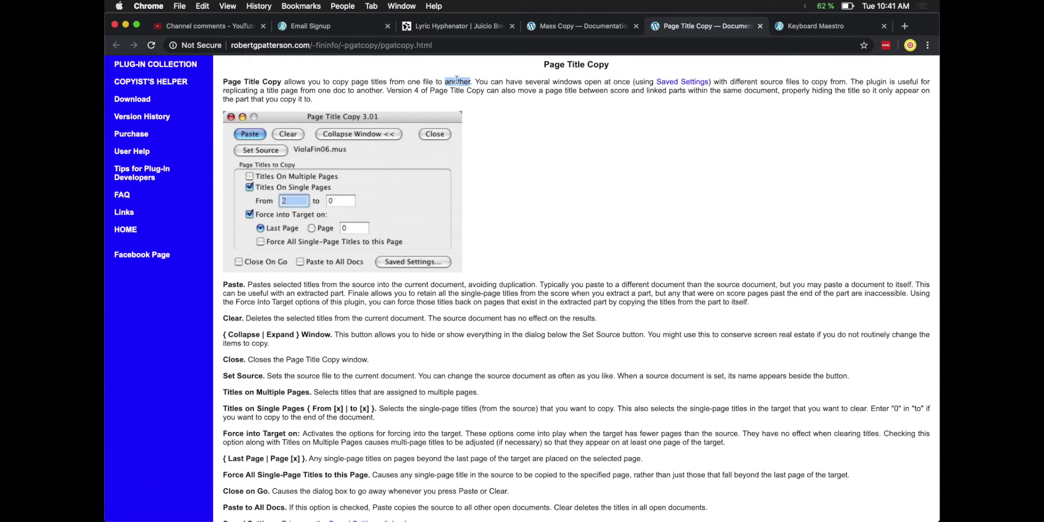
# Highlight the opening sentence of the Page Title Copy description.
pyautogui.keyDown('shift'); pyautogui.click(224, 81); pyautogui.keyUp('shift')
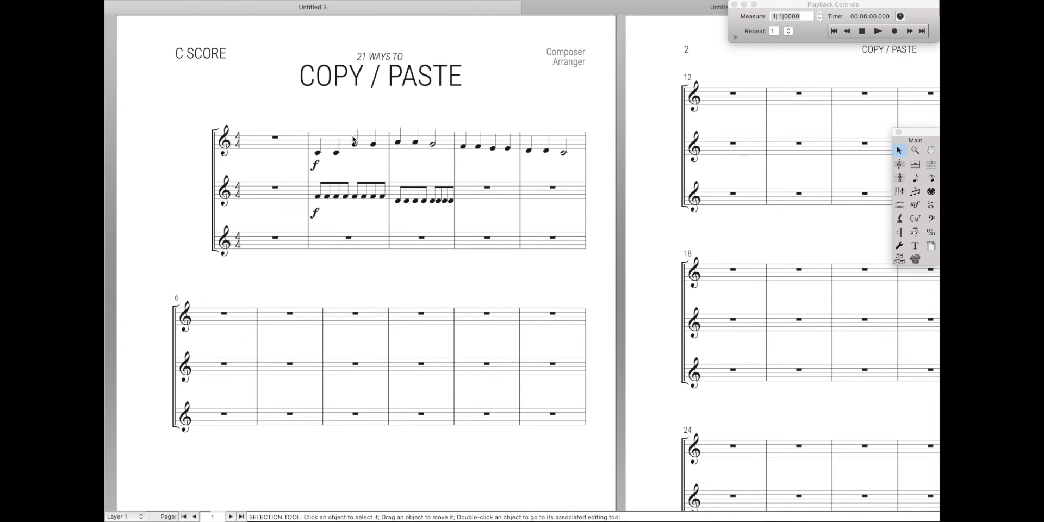
pyautogui.hscroll(15, 342, 147)
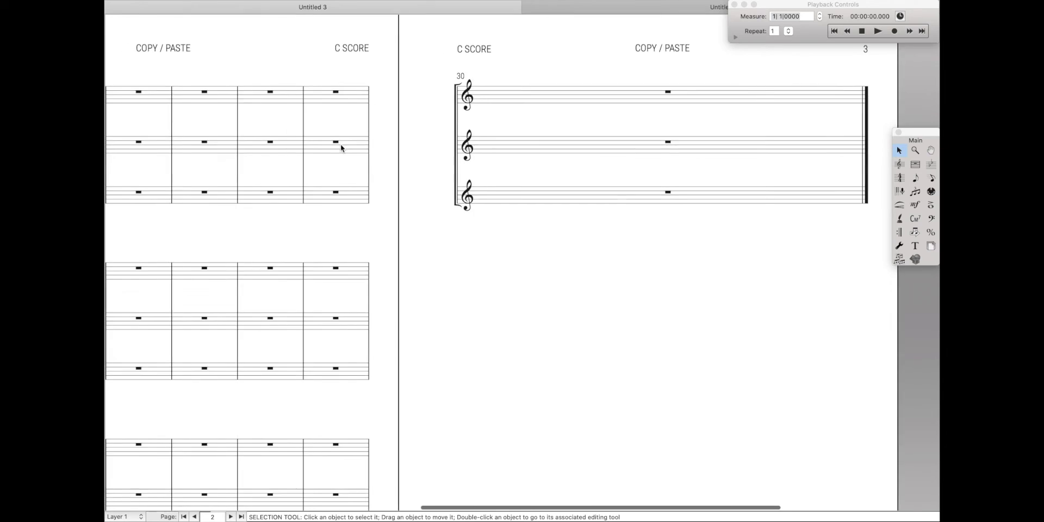
pyautogui.hscroll(-15, 341, 146)
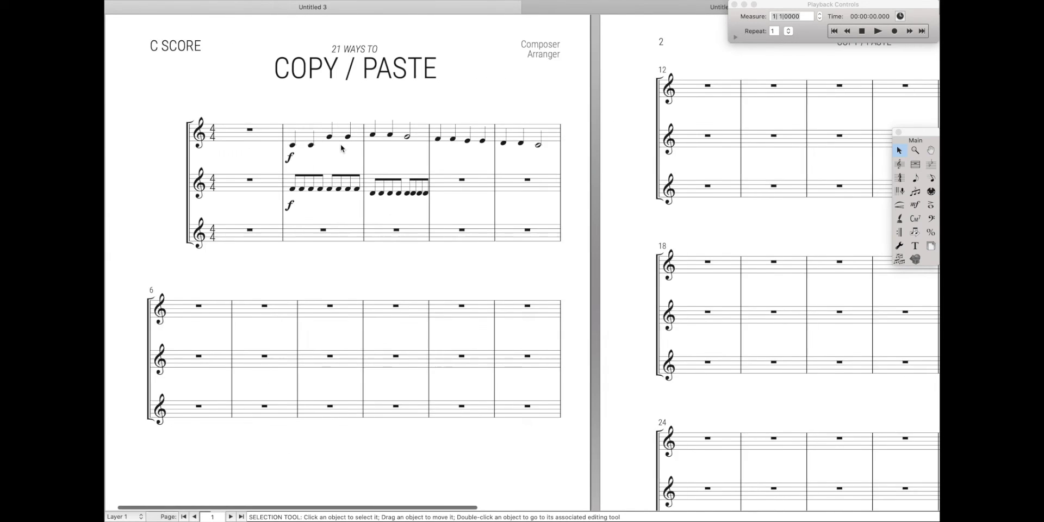
pyautogui.click(343, 142)
pyautogui.hscroll(15, 344, 139)
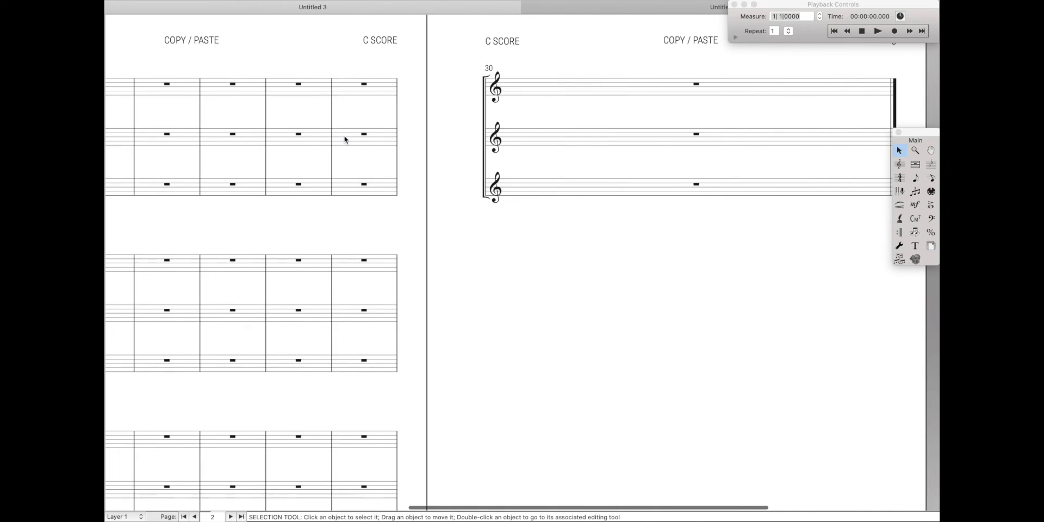
pyautogui.click(597, 137)
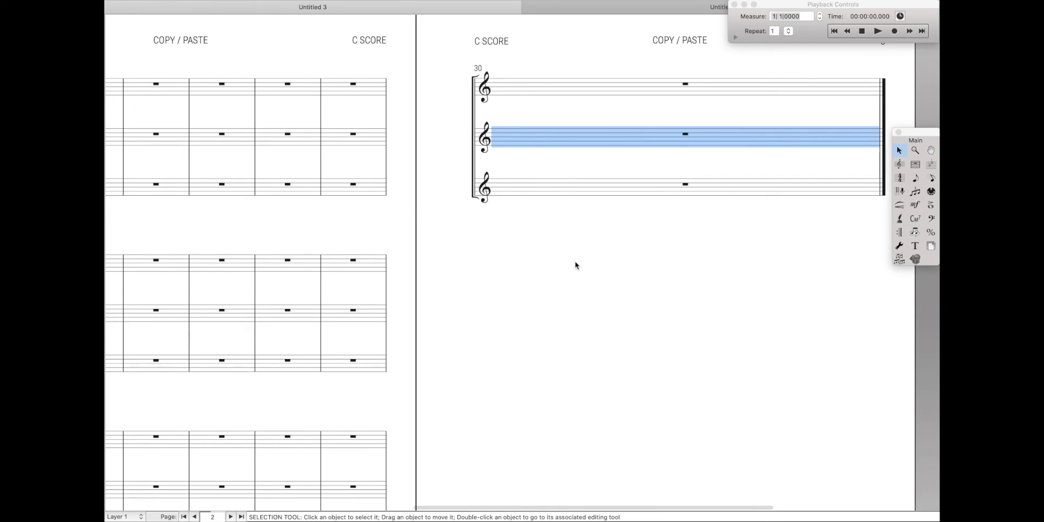
pyautogui.hscroll(-15, 575, 265)
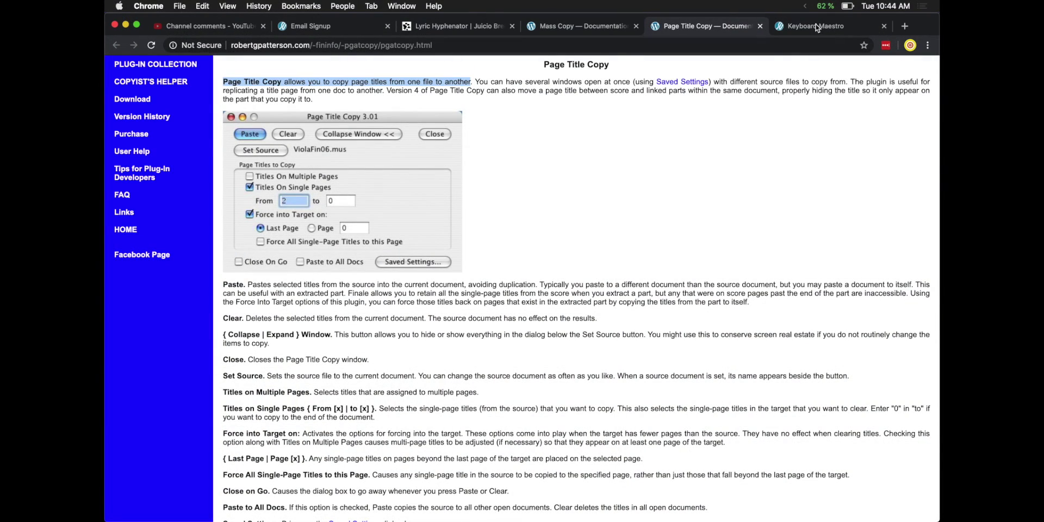
pyautogui.click(817, 26)
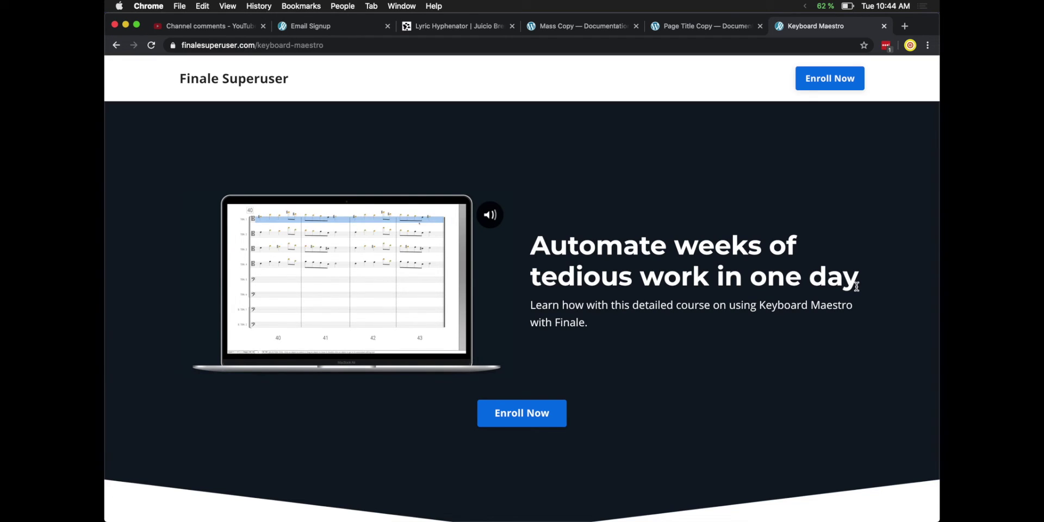
pyautogui.moveTo(857, 286); pyautogui.dragTo(541, 233)
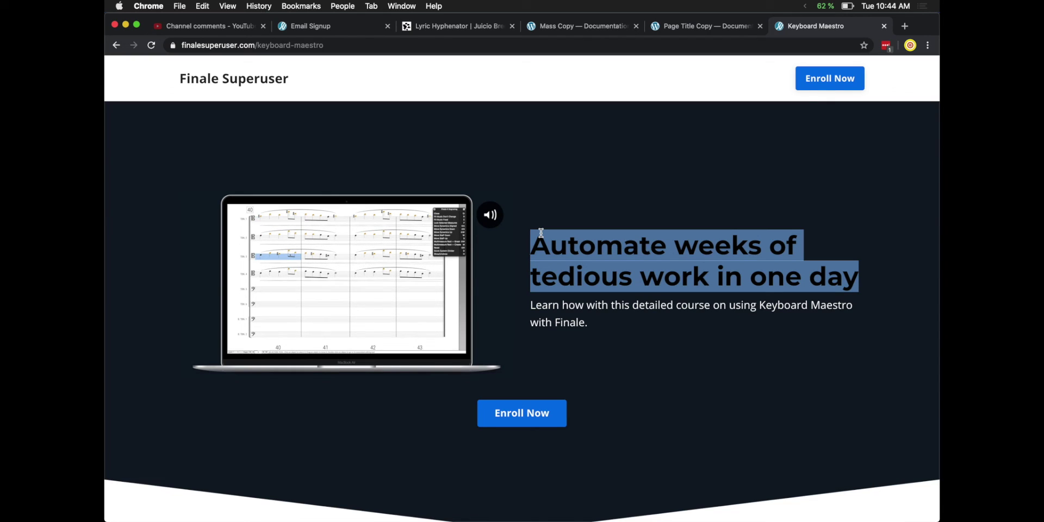
pyautogui.click(541, 233)
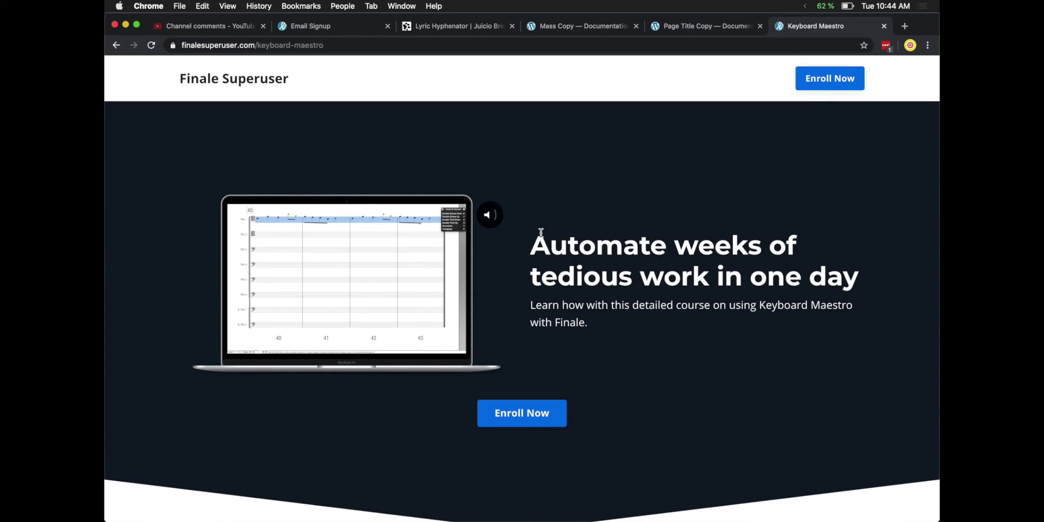